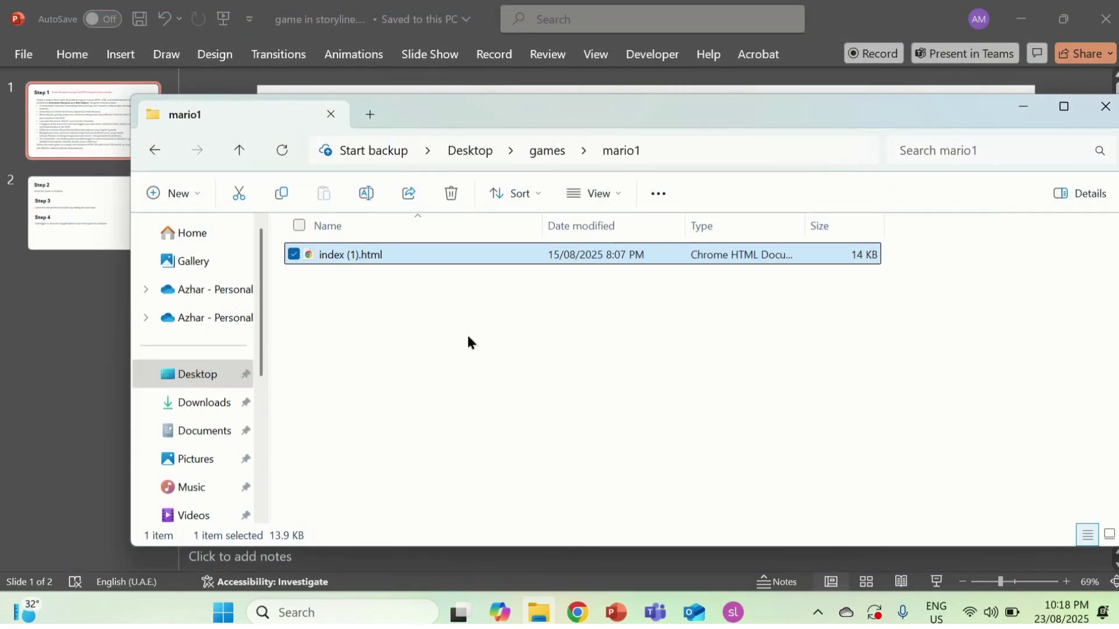
Step: Review the Step 1 prompt in PowerPoint, highlighting "Articulate Storyline as a Web Object" and the list of game features
left_click(116, 389)
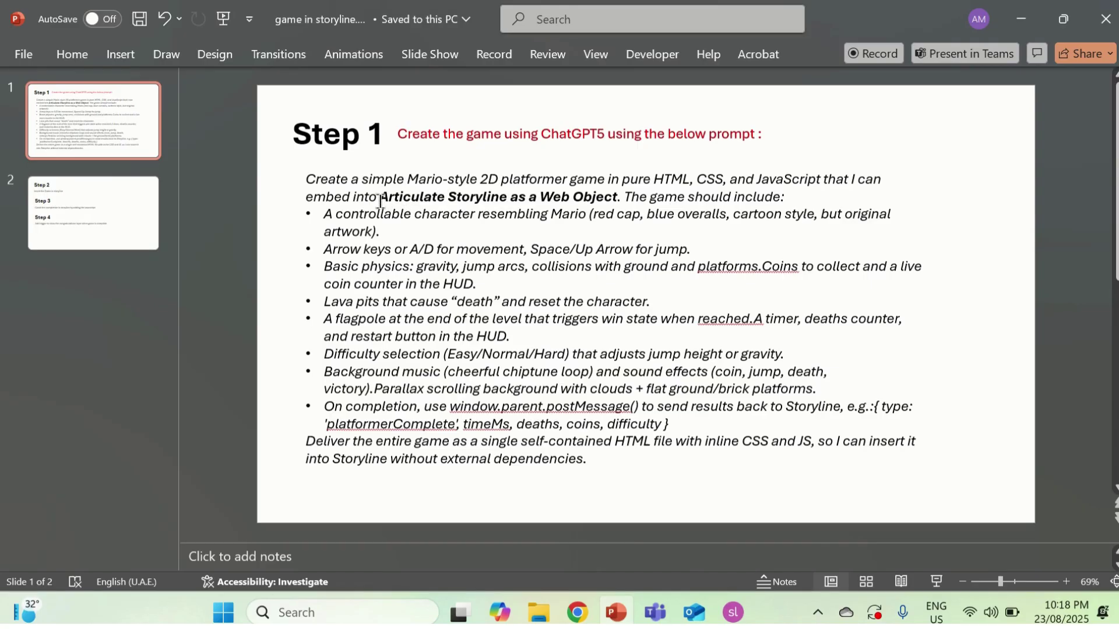
left_click_drag(379, 201, 603, 201)
left_click(504, 321)
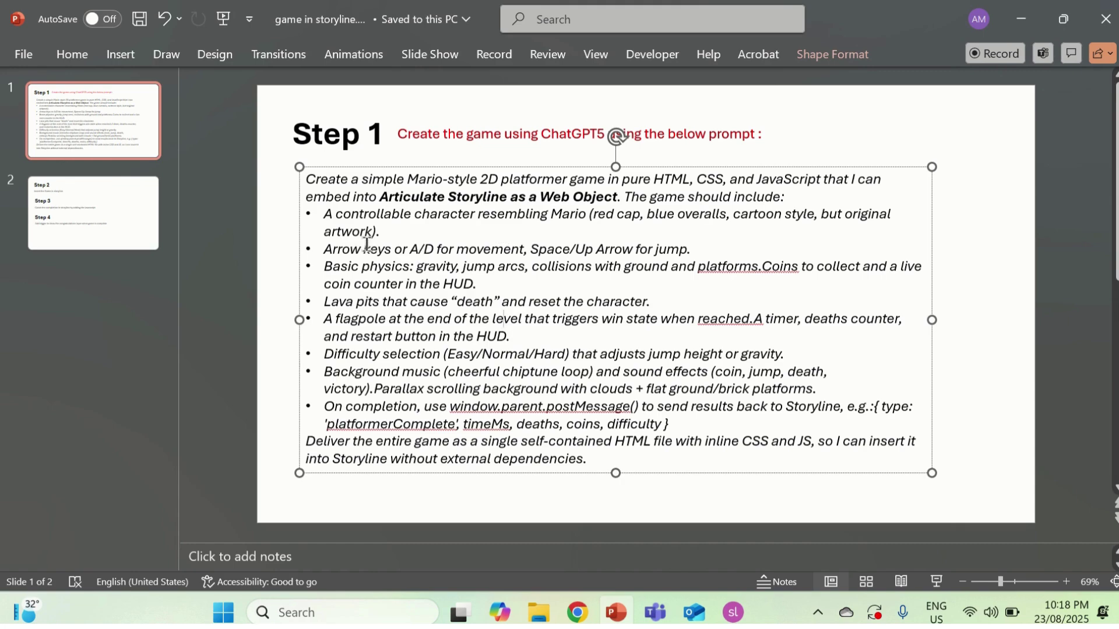
left_click_drag(360, 231, 585, 363)
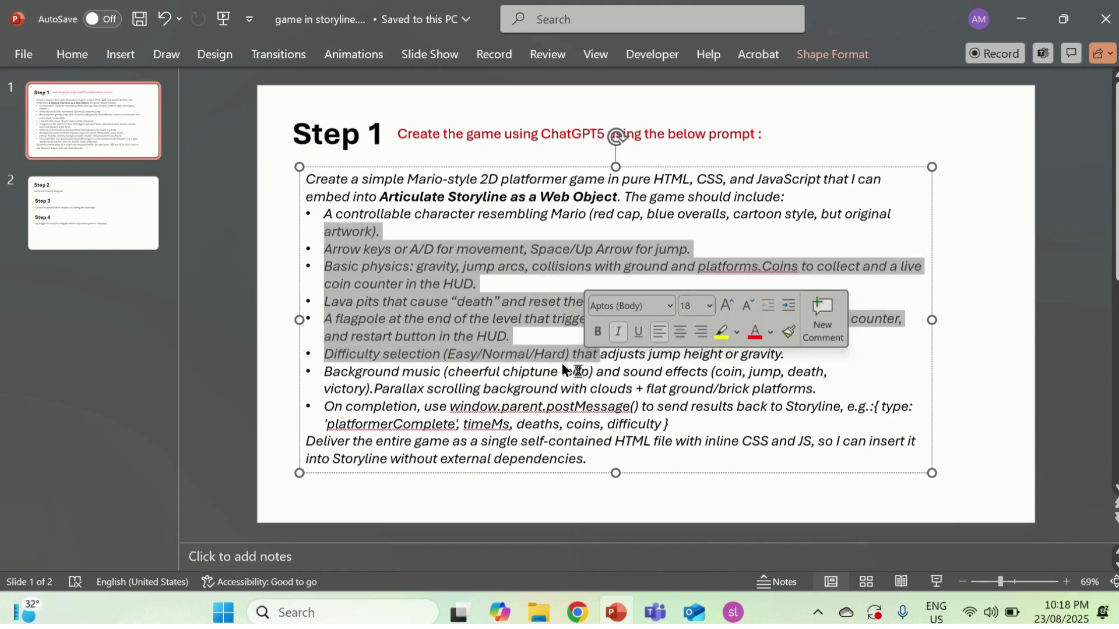
left_click(478, 356)
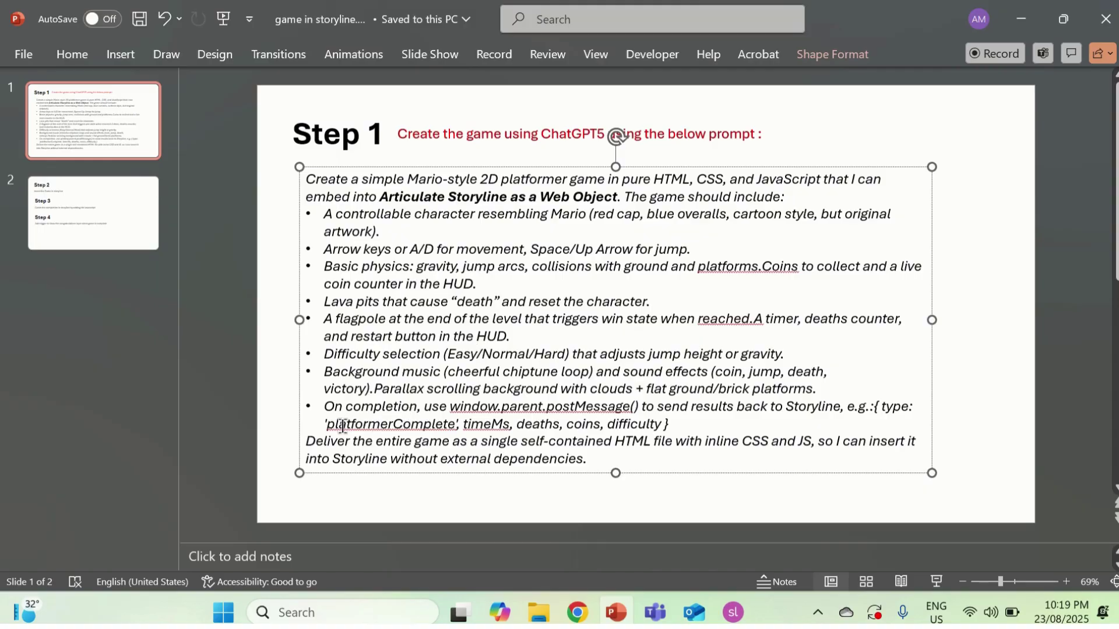
Step: Highlight the message type platformerComplete in the prompt's completion bullet to examine what the game sends to Storyline
left_click_drag(326, 425, 454, 428)
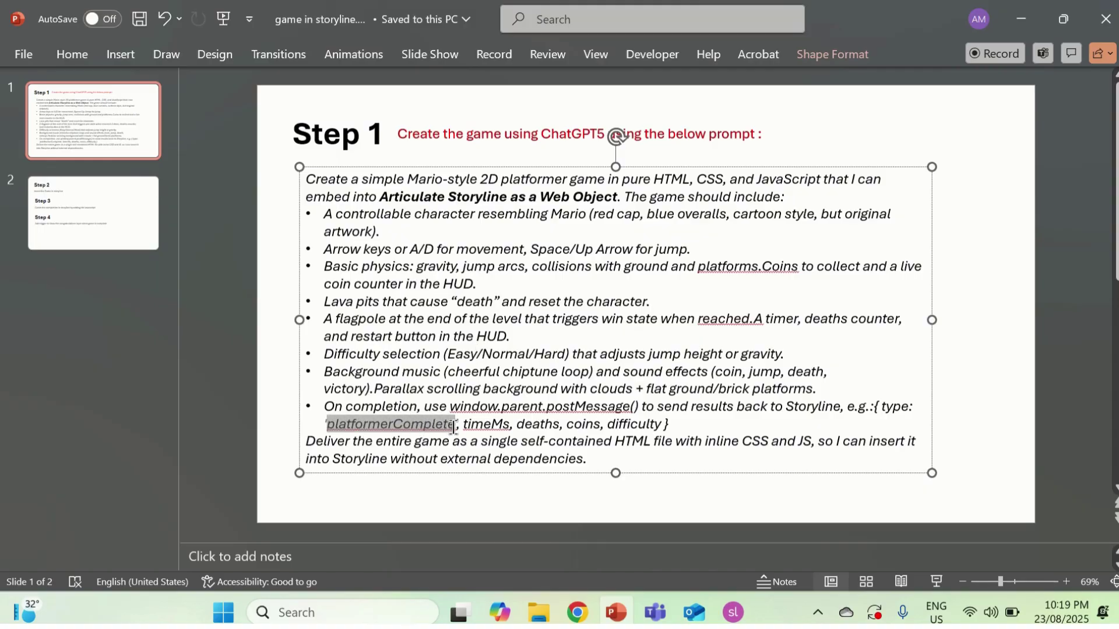
left_click(425, 319)
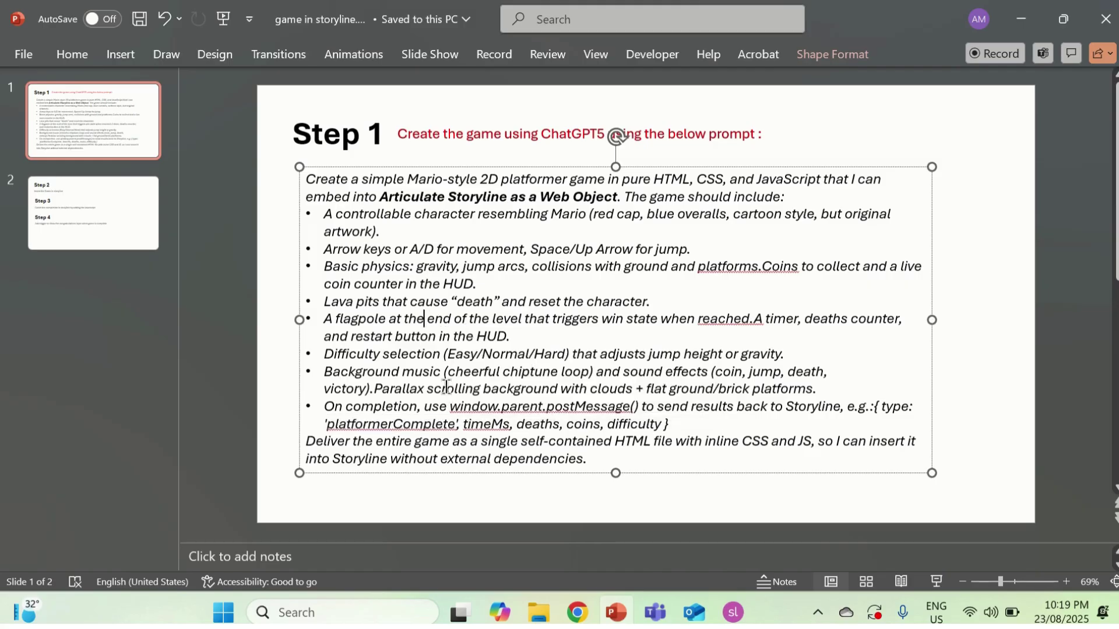
left_click_drag(455, 425, 326, 427)
left_click(419, 300)
Step: Highlight "HTML file" in the prompt's closing delivery instruction to examine the required output format
left_click_drag(674, 441, 615, 441)
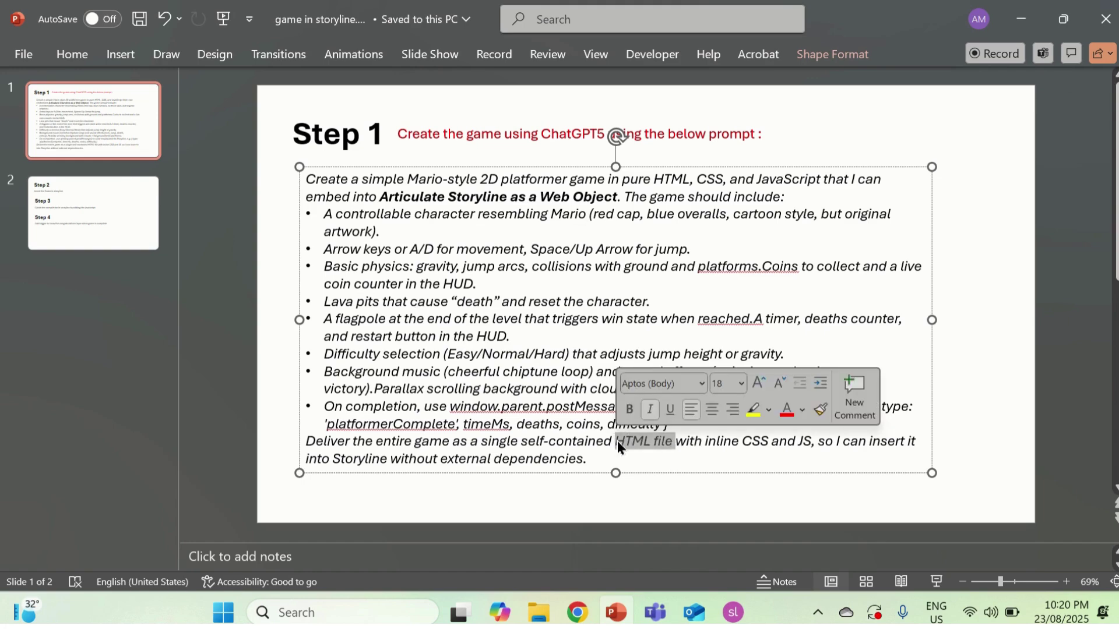
left_click(568, 303)
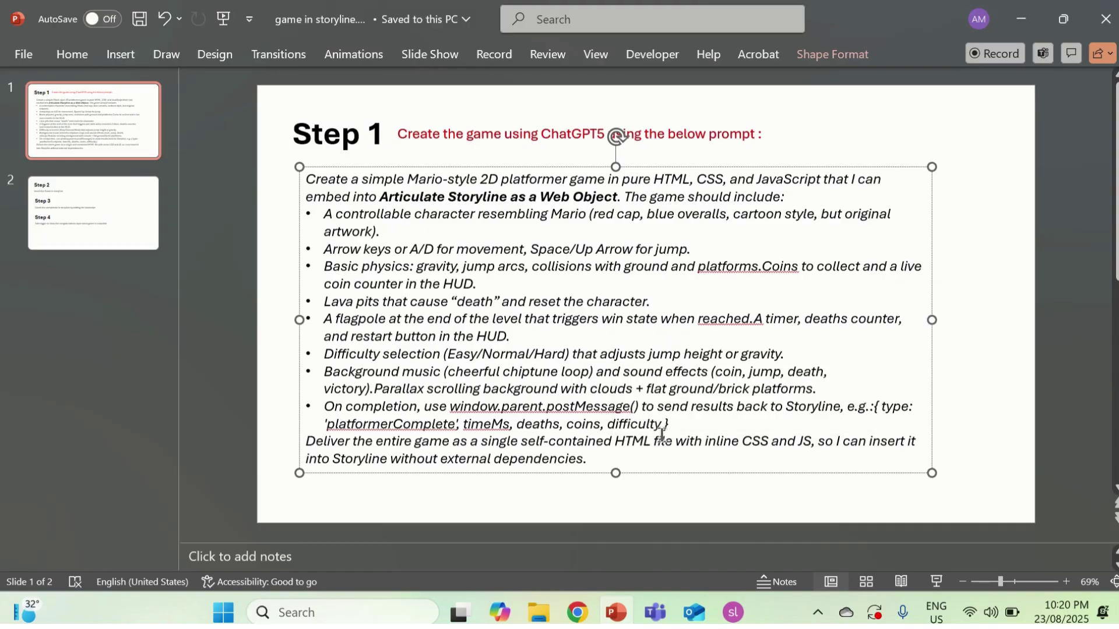
left_click_drag(672, 441, 615, 441)
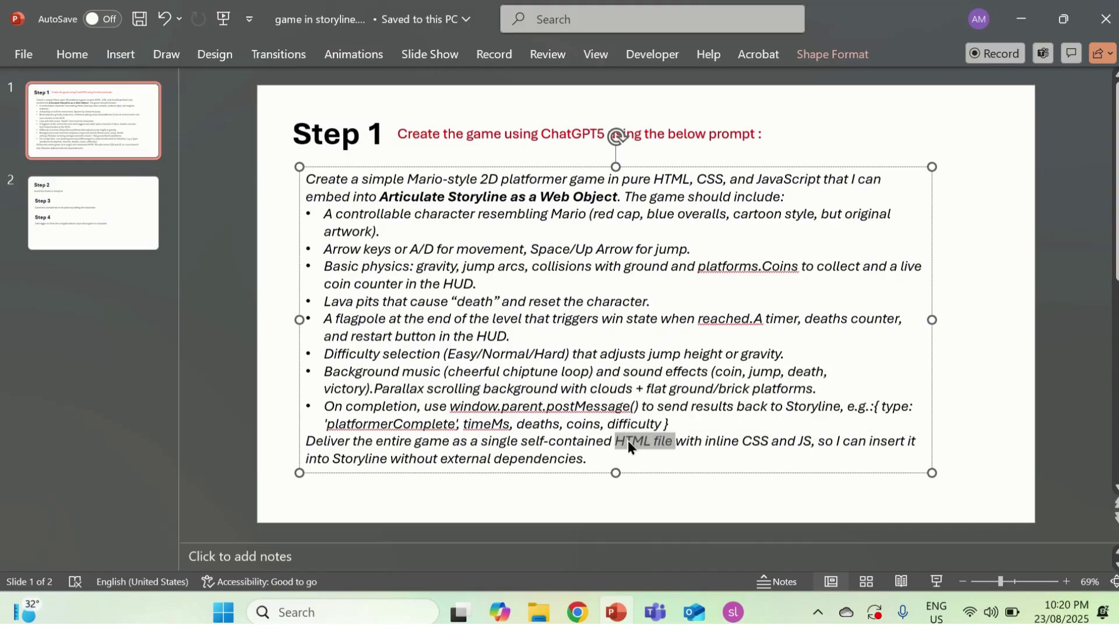
left_click(499, 356)
Step: Preview the game by opening index (1).html from the mario1 folder in Chrome, close it and return to the PowerPoint presentation
left_click(538, 613)
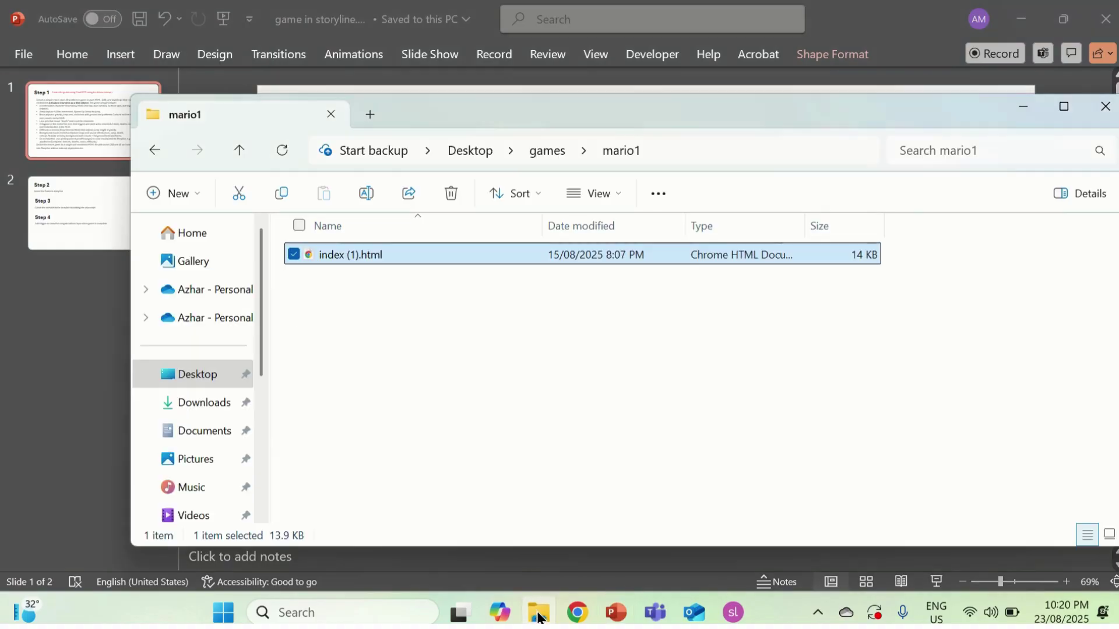
double_click(381, 255)
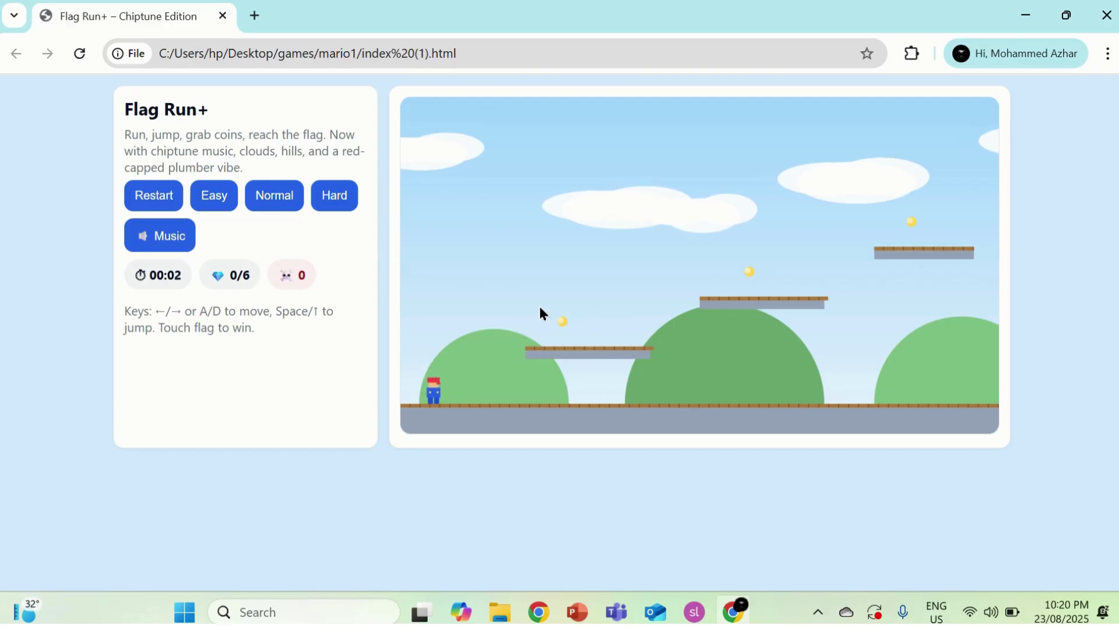
left_click(1106, 15)
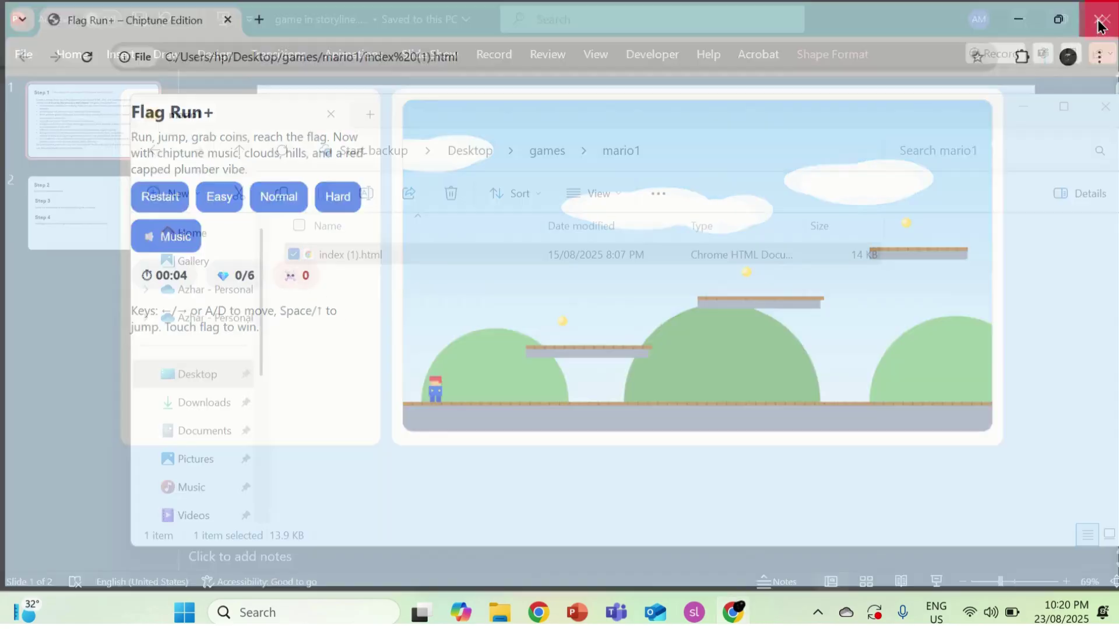
left_click(88, 452)
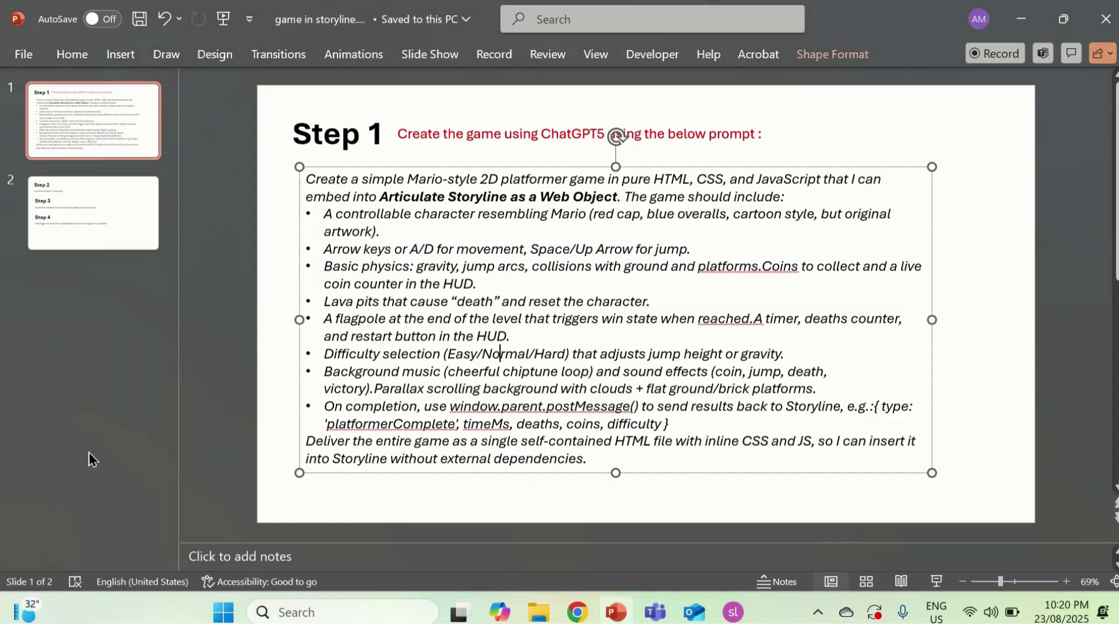
Step: Switch to Articulate Storyline, view slide 1.1 First Slide, and select the web object on slide 1.2 Game slide
left_click(733, 611)
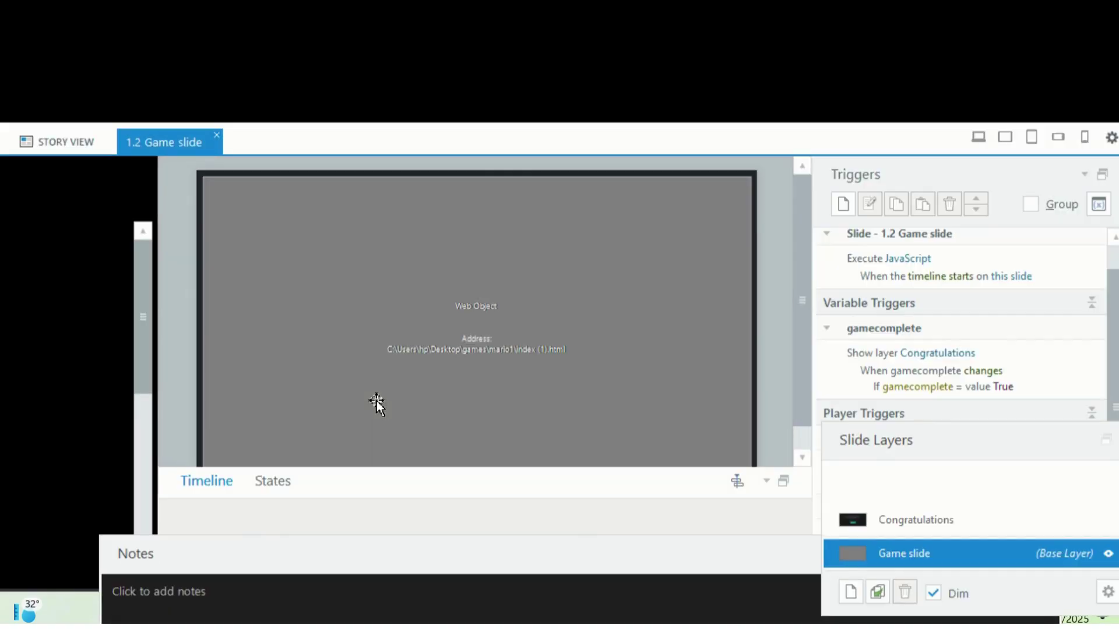
key("Up")
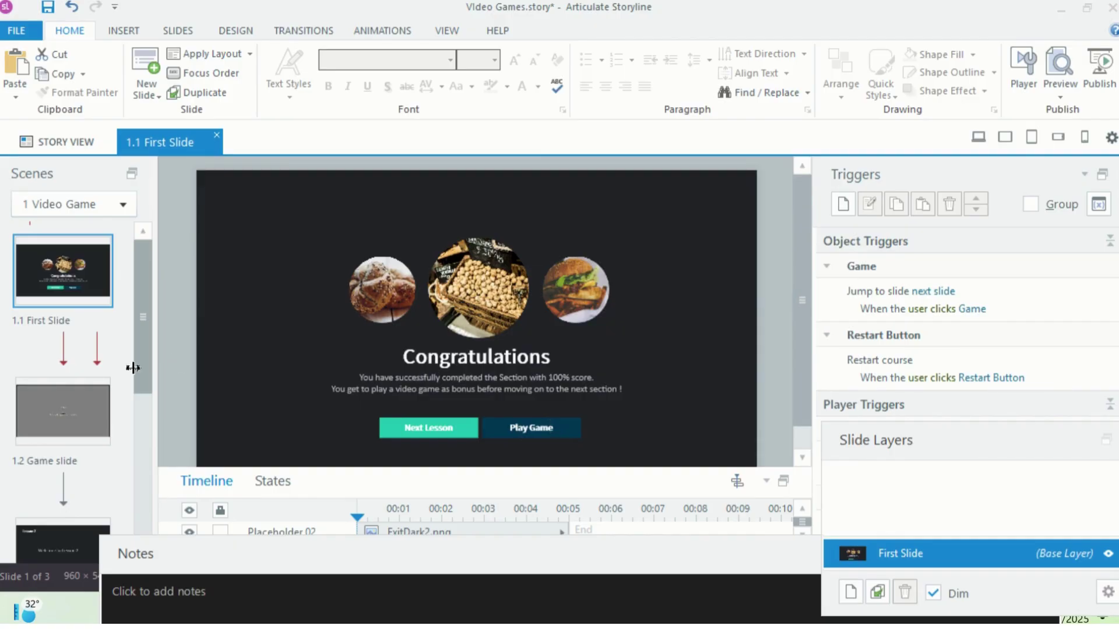
left_click(65, 411)
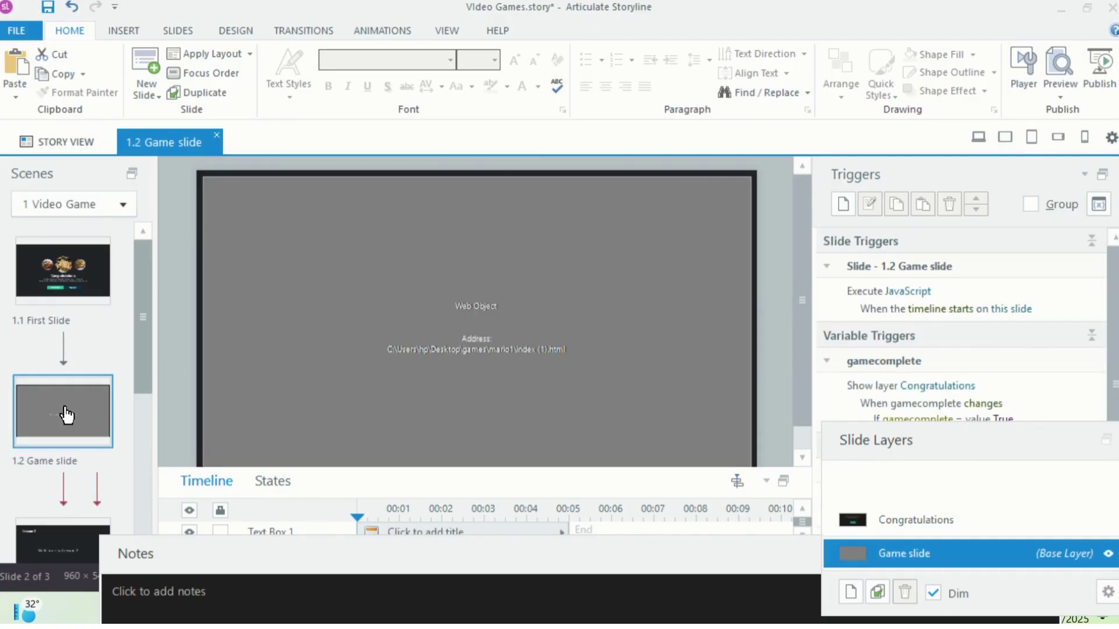
left_click(595, 285)
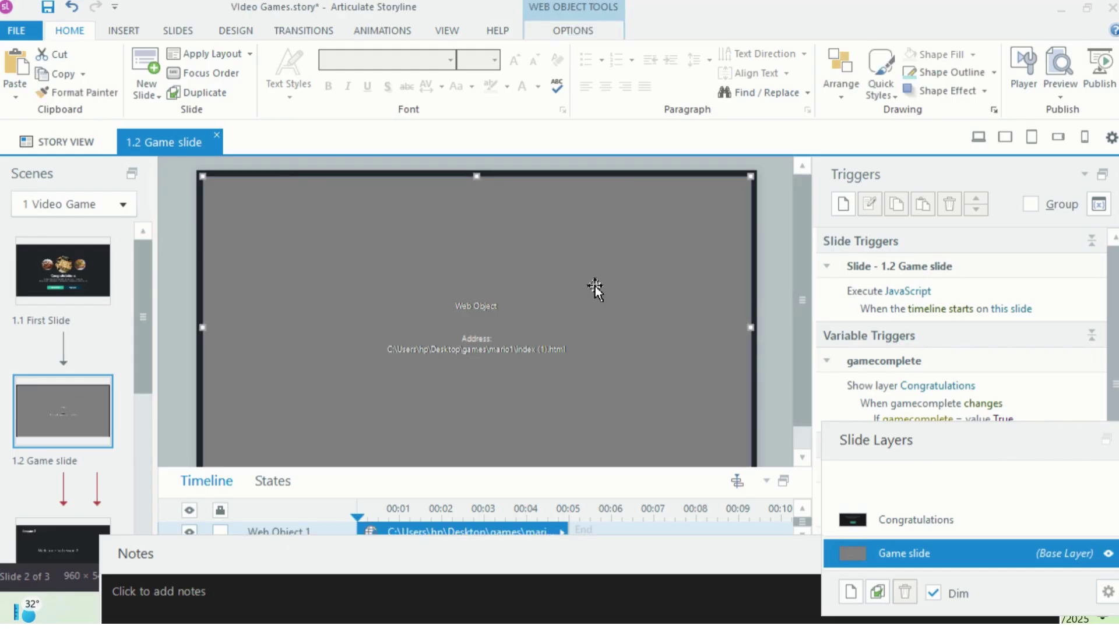
Step: Browse to the Desktop folder games\mario1 for a new web object, review its display and loading options, and cancel the insertion
left_click(131, 35)
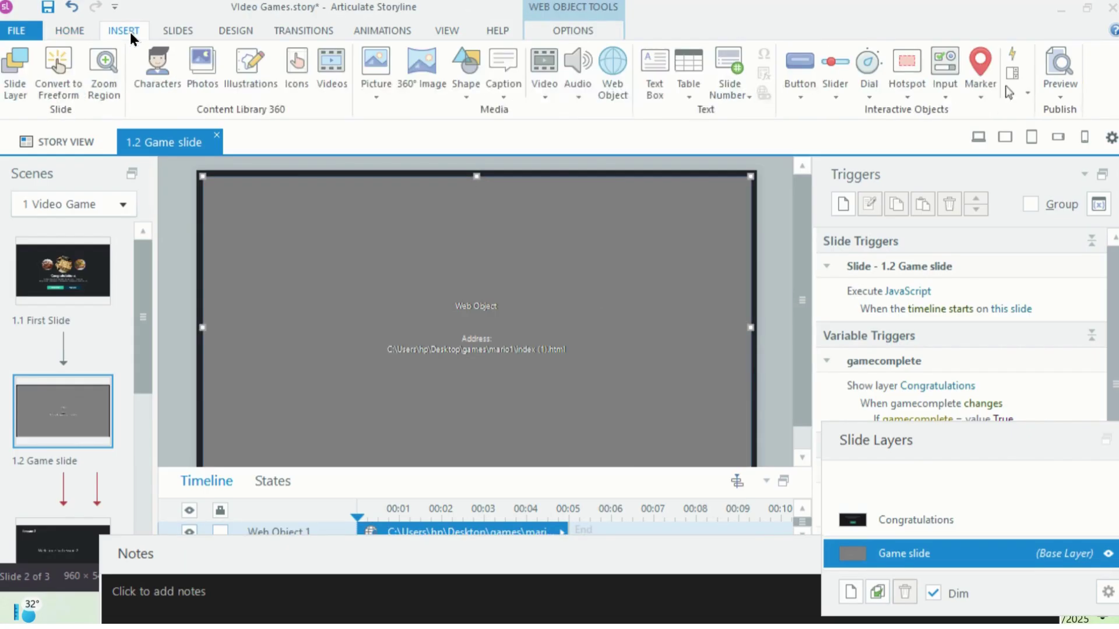
left_click(613, 101)
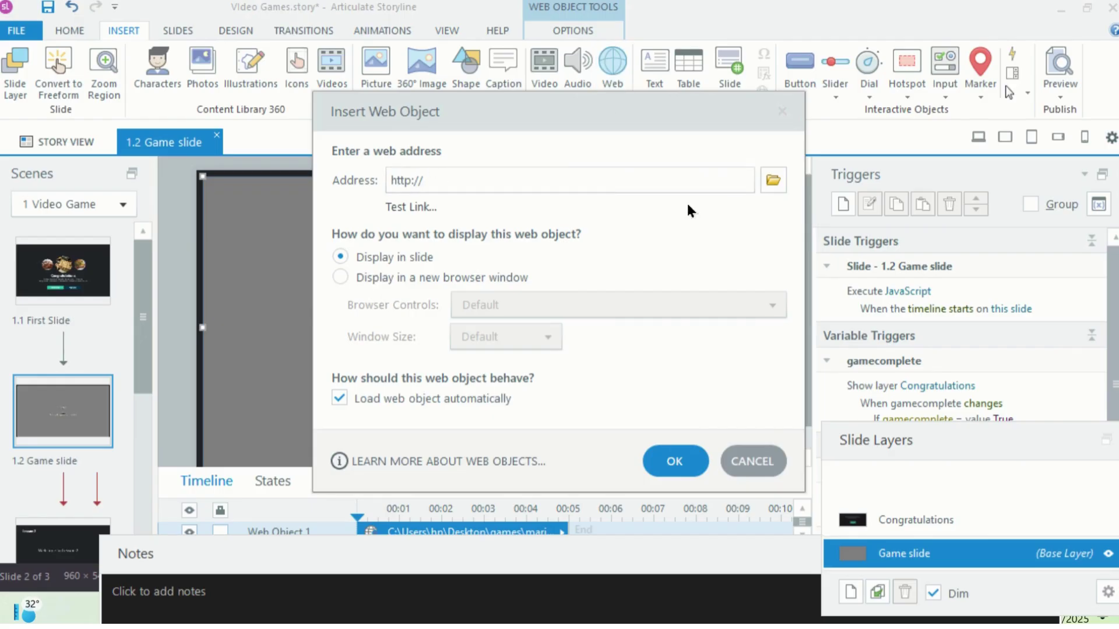
left_click(773, 181)
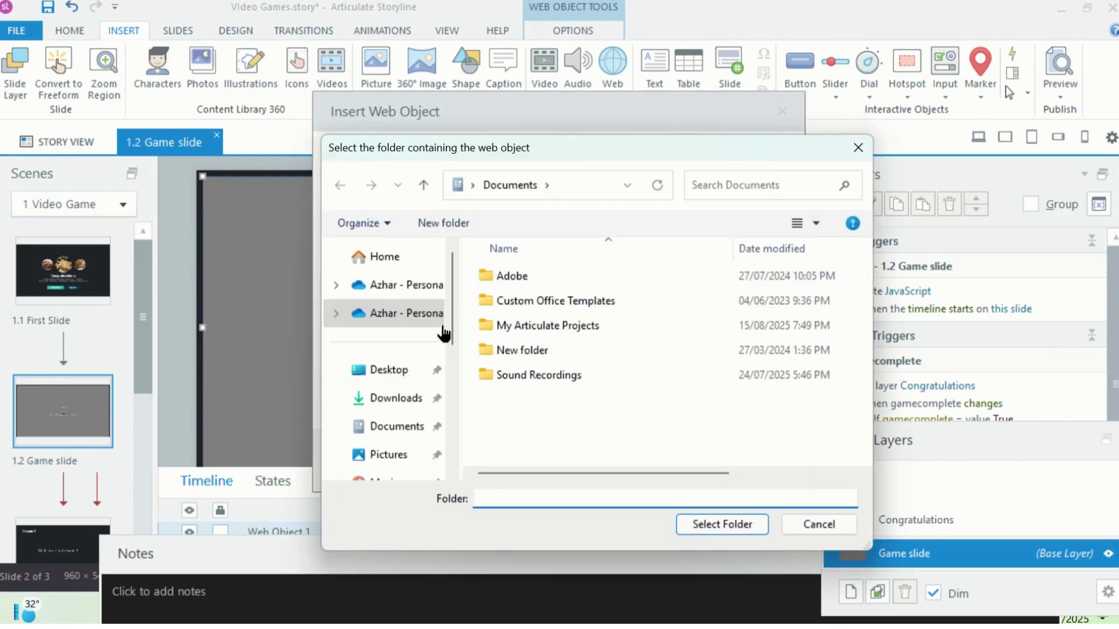
left_click(408, 373)
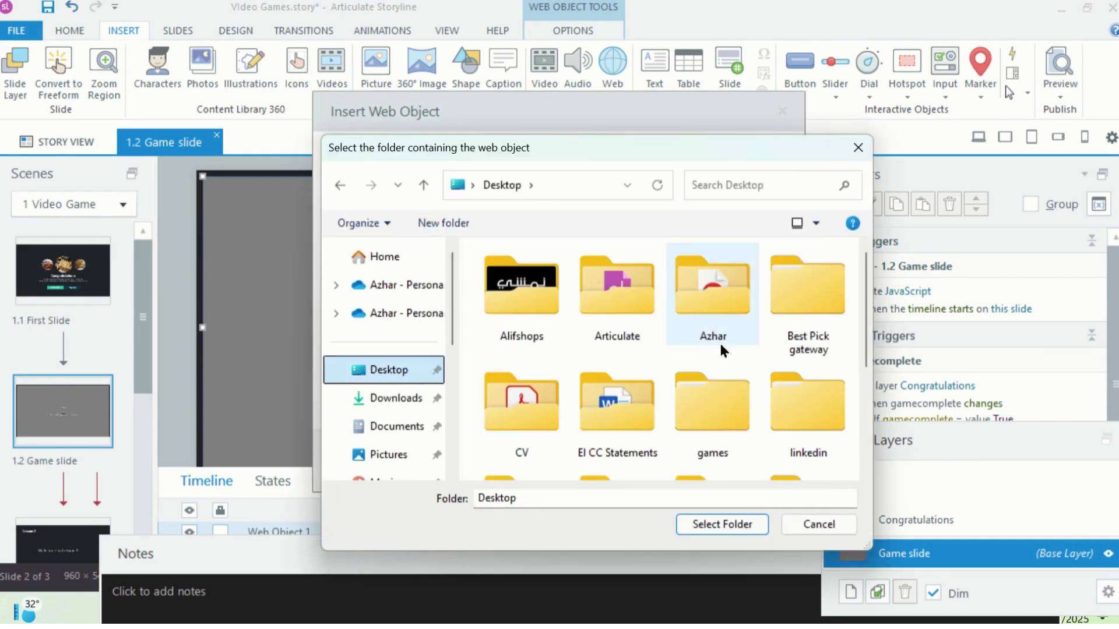
double_click(714, 408)
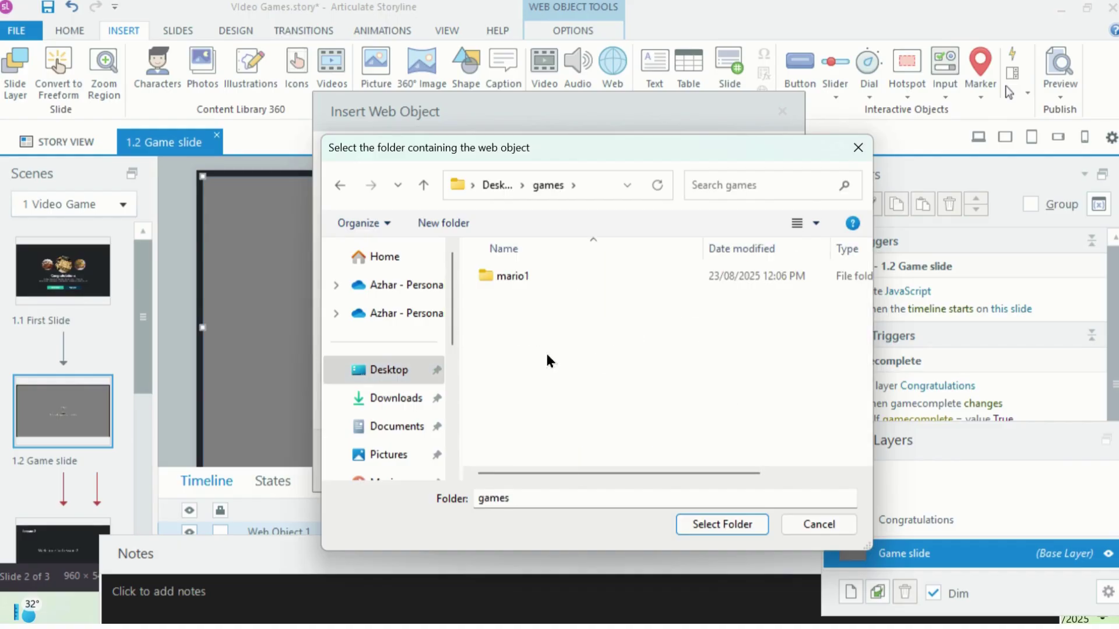
double_click(552, 286)
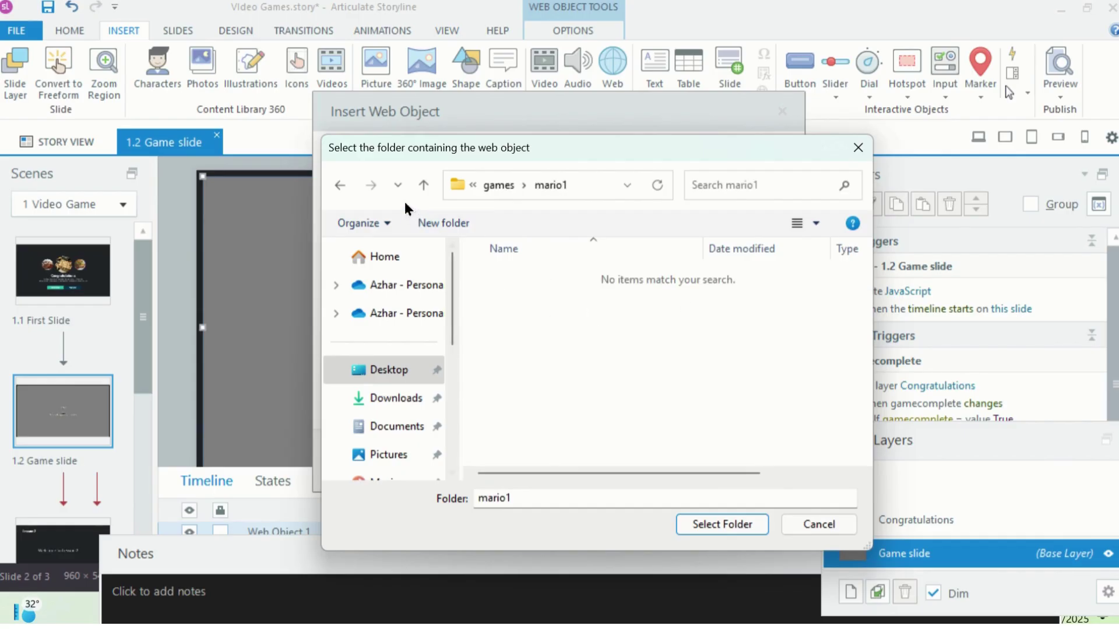
left_click(423, 185)
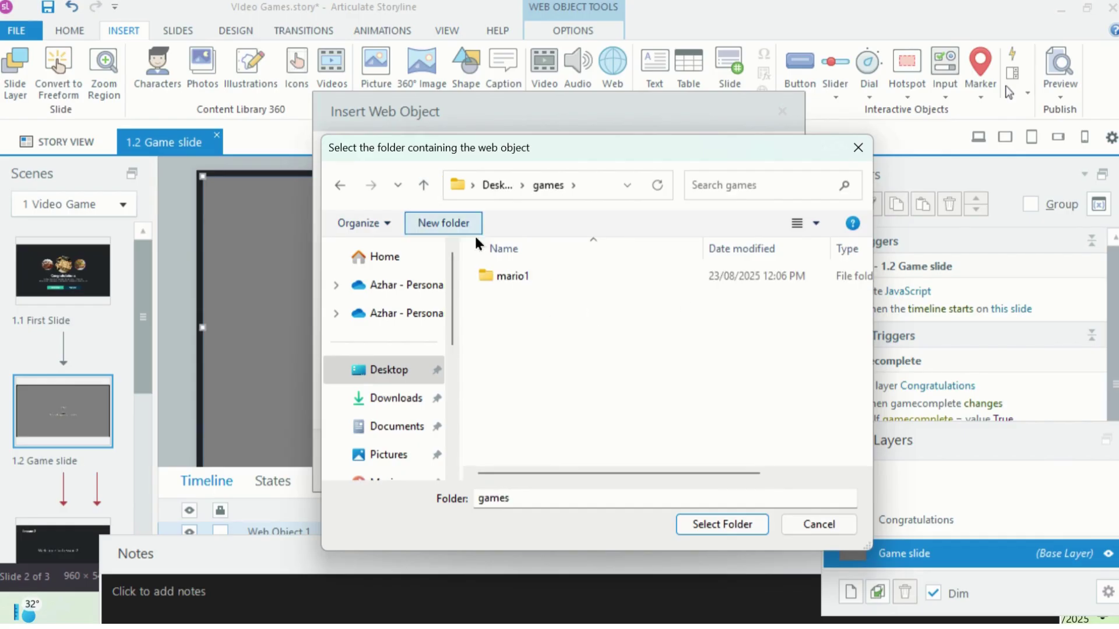
left_click(525, 278)
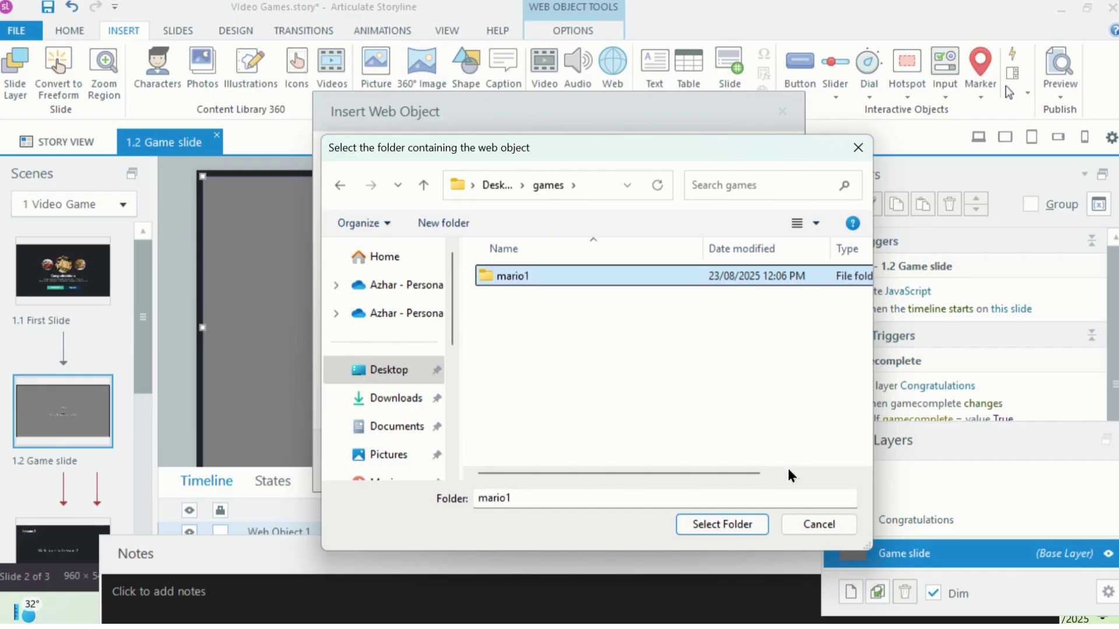
left_click(817, 526)
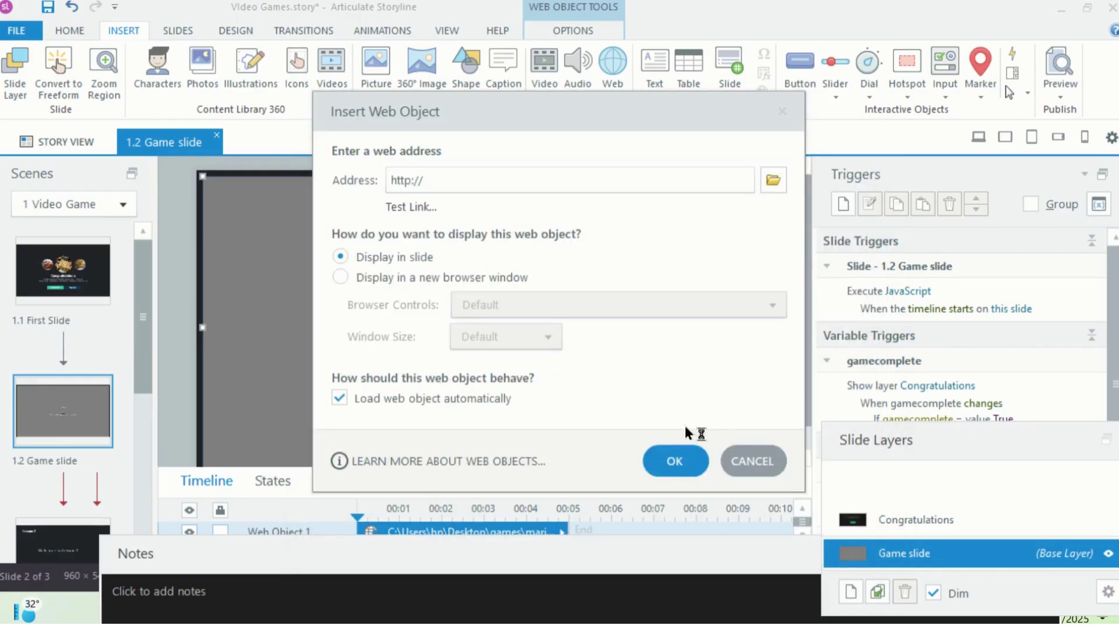
left_click(743, 462)
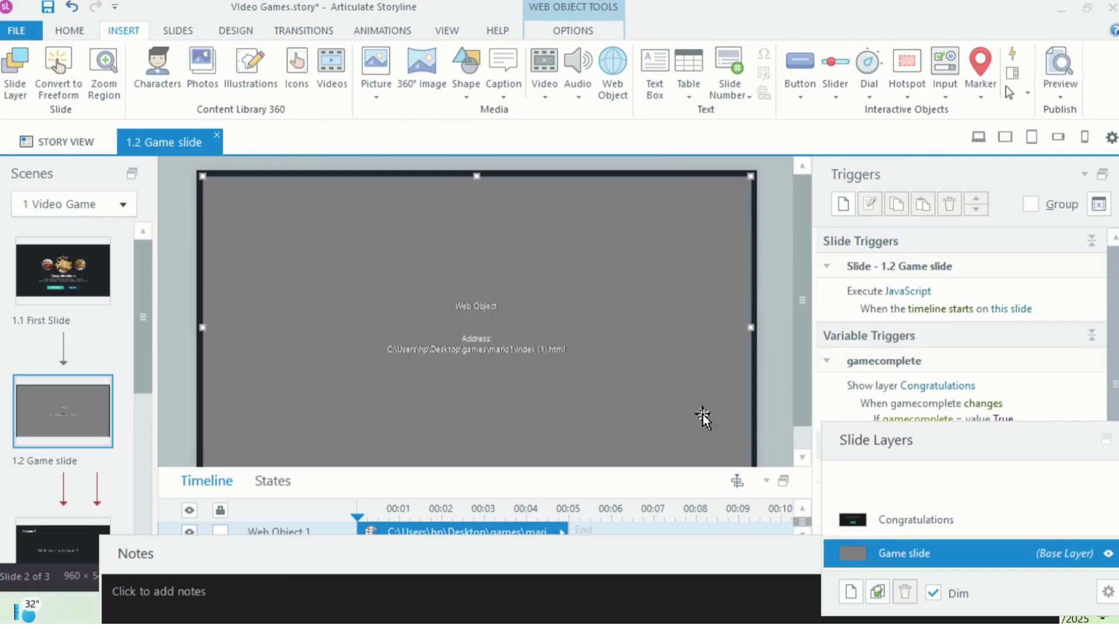
left_click(617, 93)
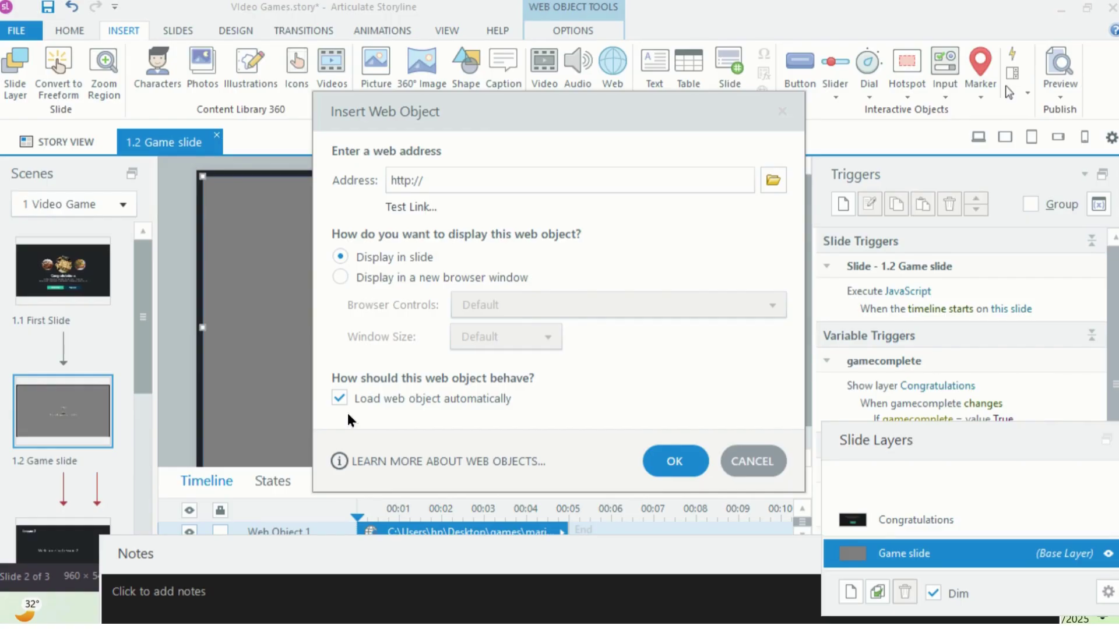
left_click(767, 464)
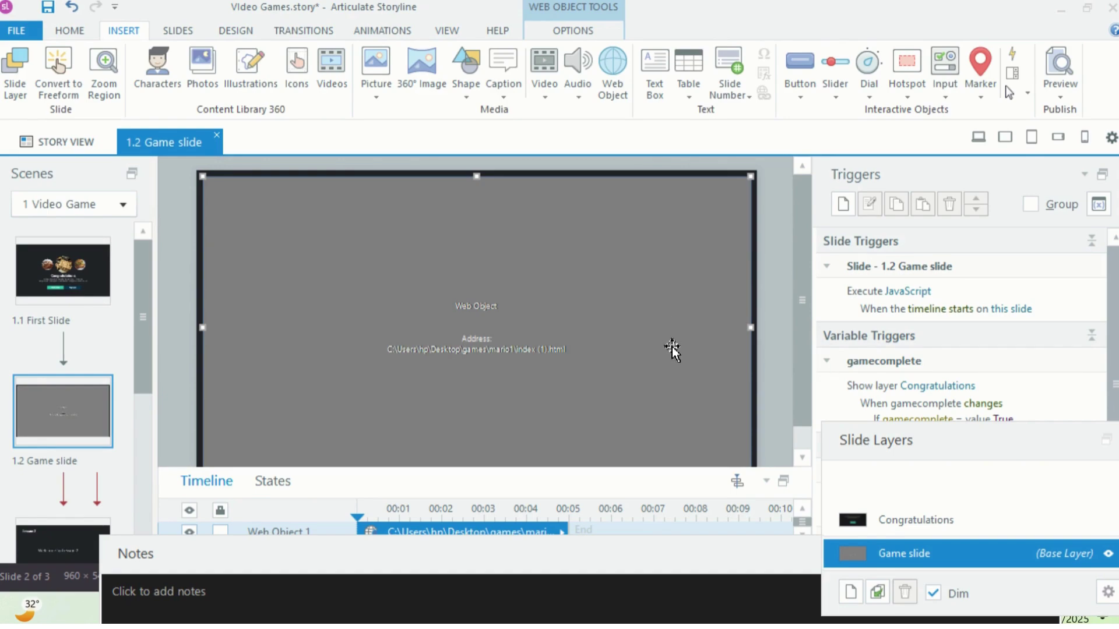
Step: Switch to PowerPoint and highlight platformerComplete again in the Step 1 prompt as the message type needed by Storyline
key("alt+Tab")
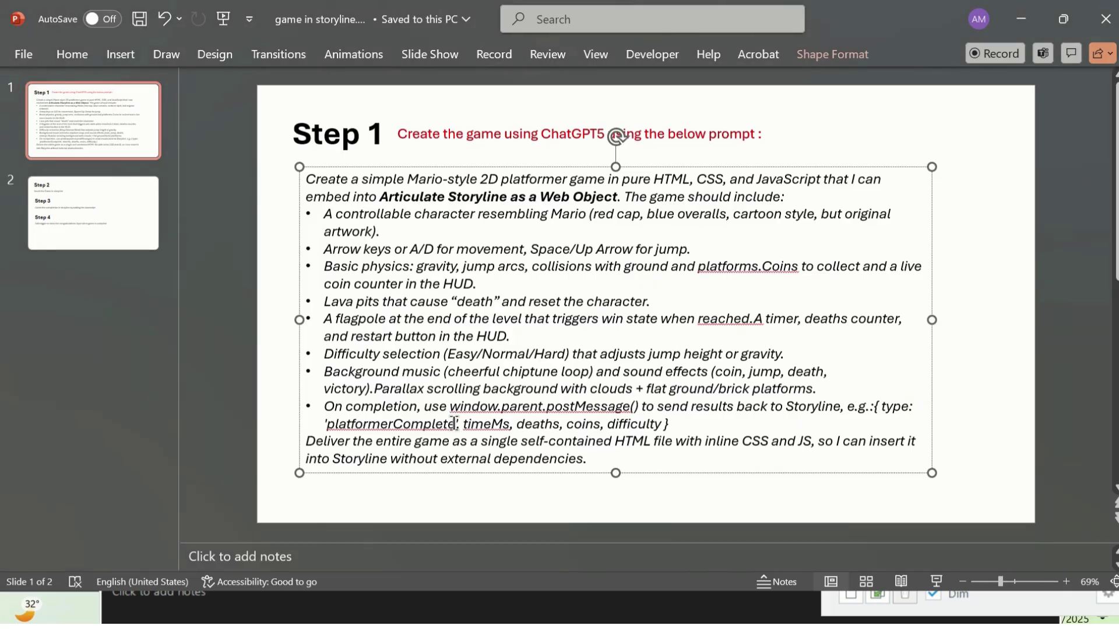
left_click_drag(454, 424, 327, 425)
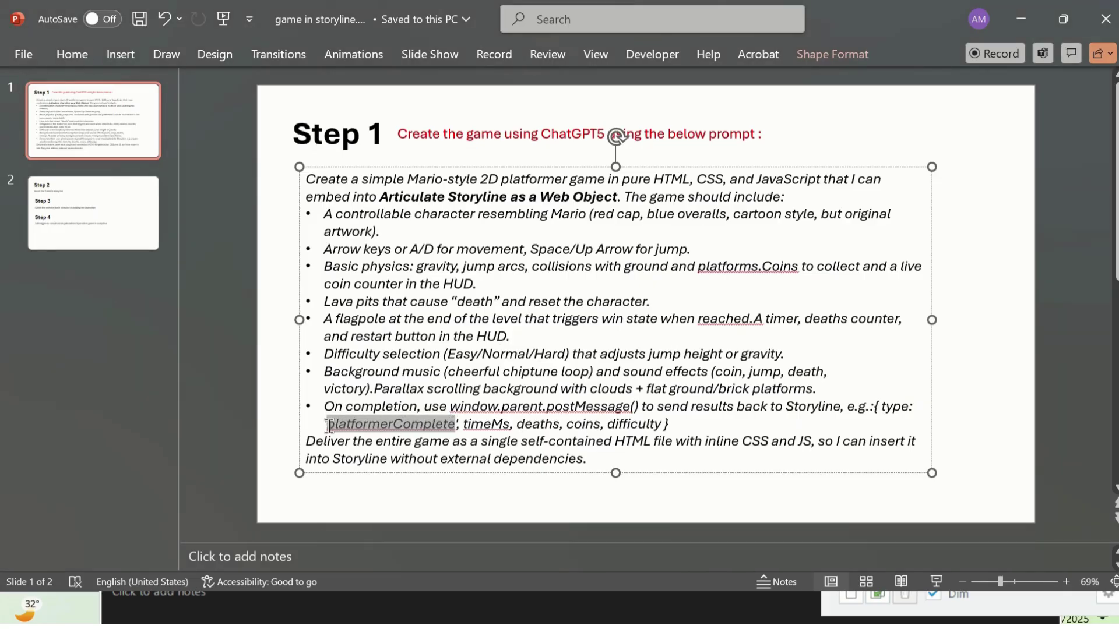
left_click(616, 314)
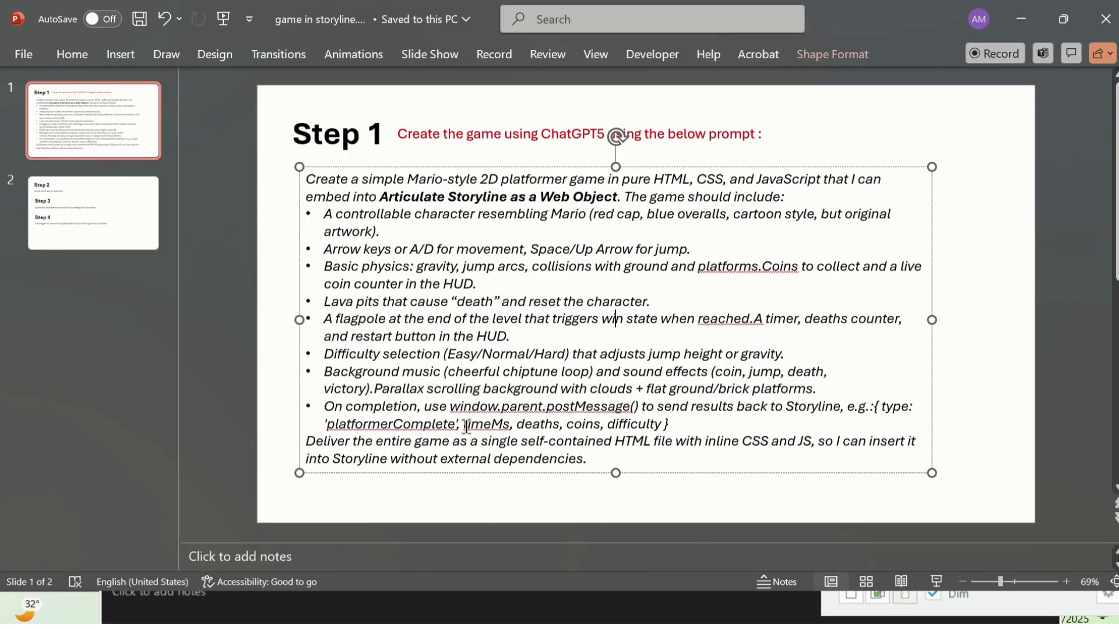
Step: Switch to Articulate Storyline, open the script of the Game slide's Execute JavaScript trigger, and highlight platformerComplete in its condition
key("alt+Tab")
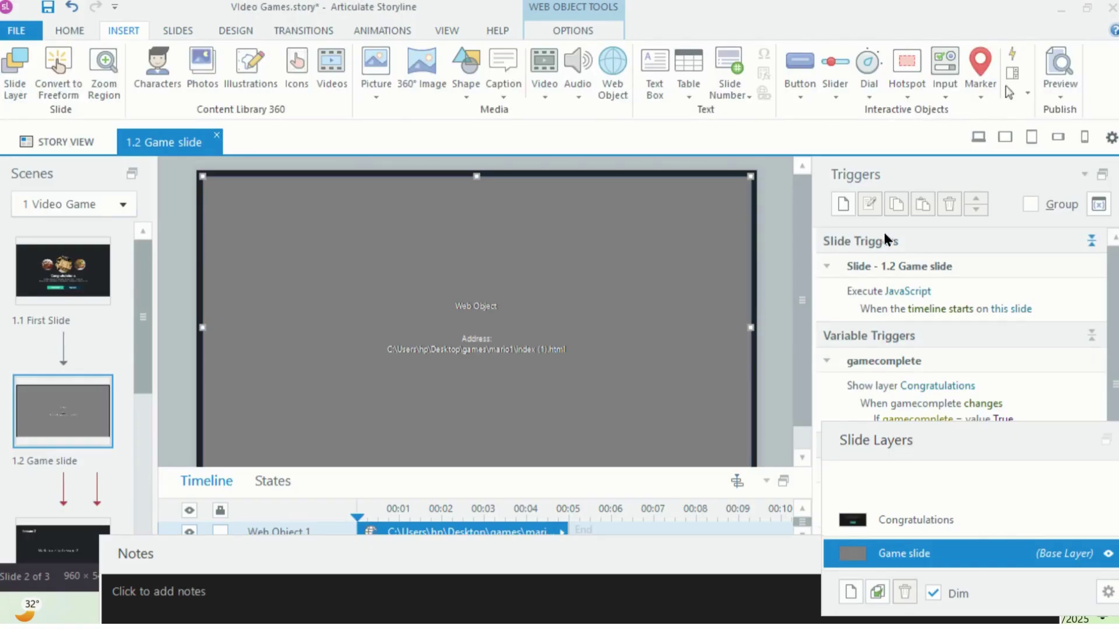
left_click(921, 300)
left_click(918, 292)
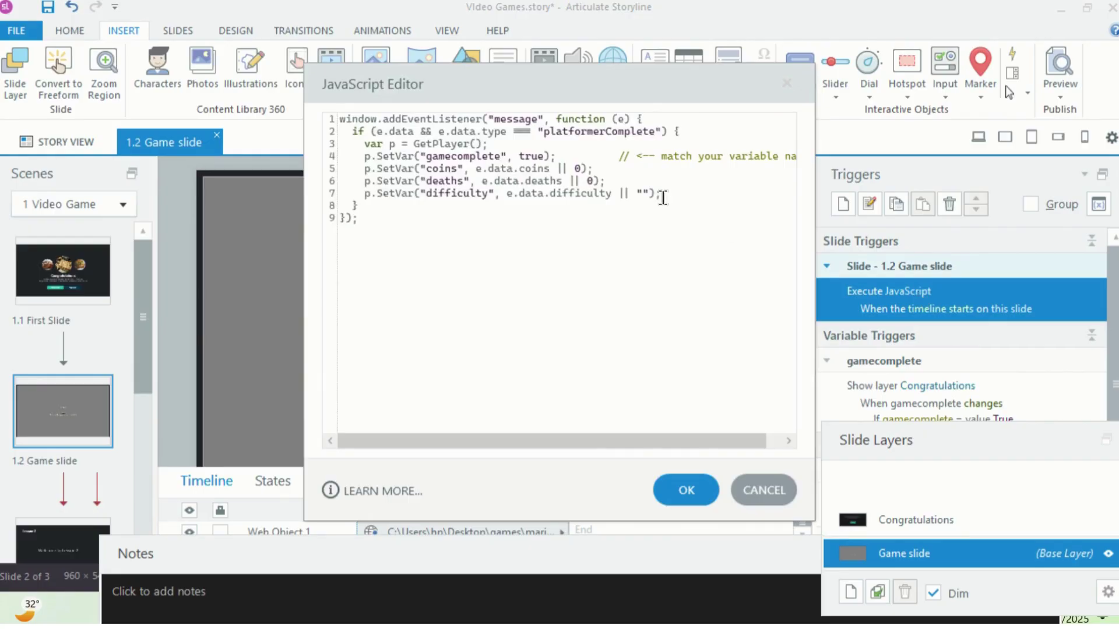
left_click_drag(663, 129, 545, 131)
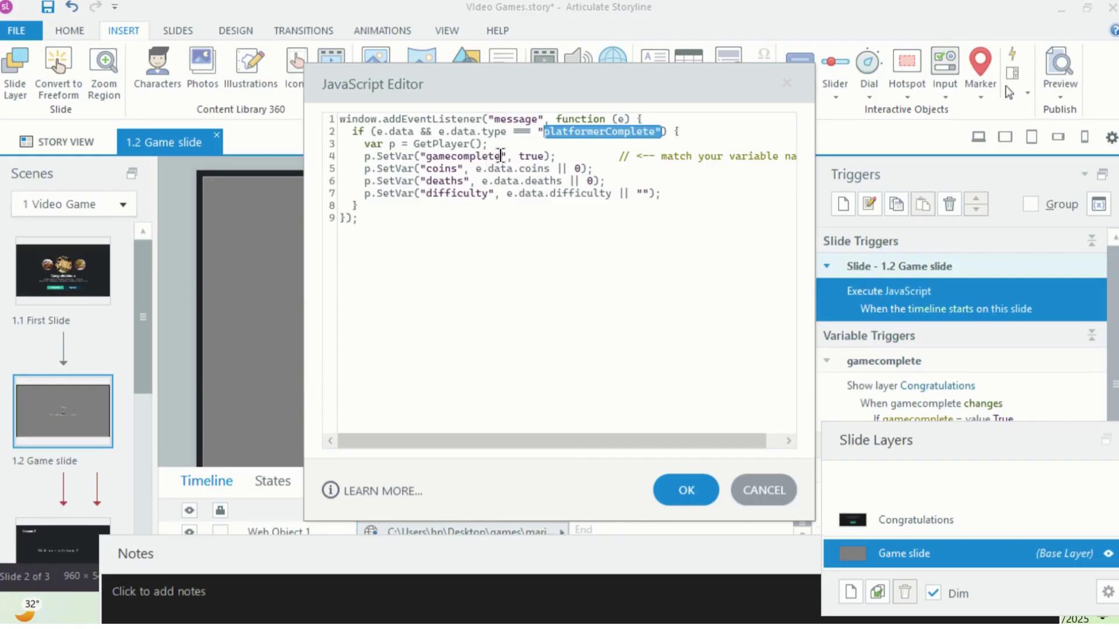
Step: Highlight the gamecomplete variable name in the script's first SetVar line and close the JavaScript editor without changes
left_click_drag(500, 156, 433, 156)
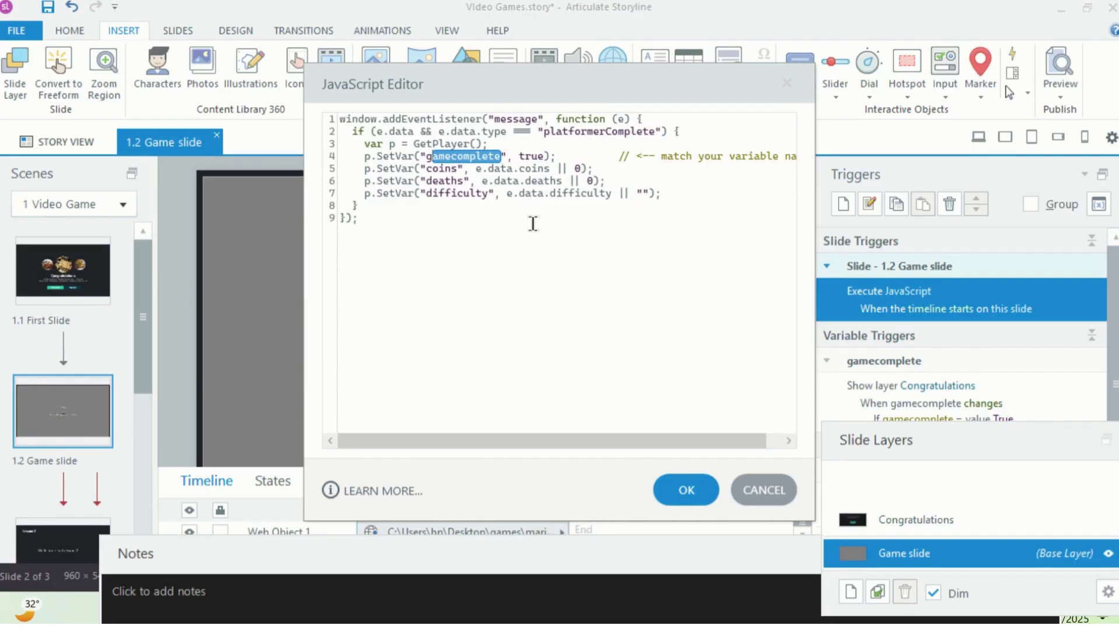
left_click(770, 490)
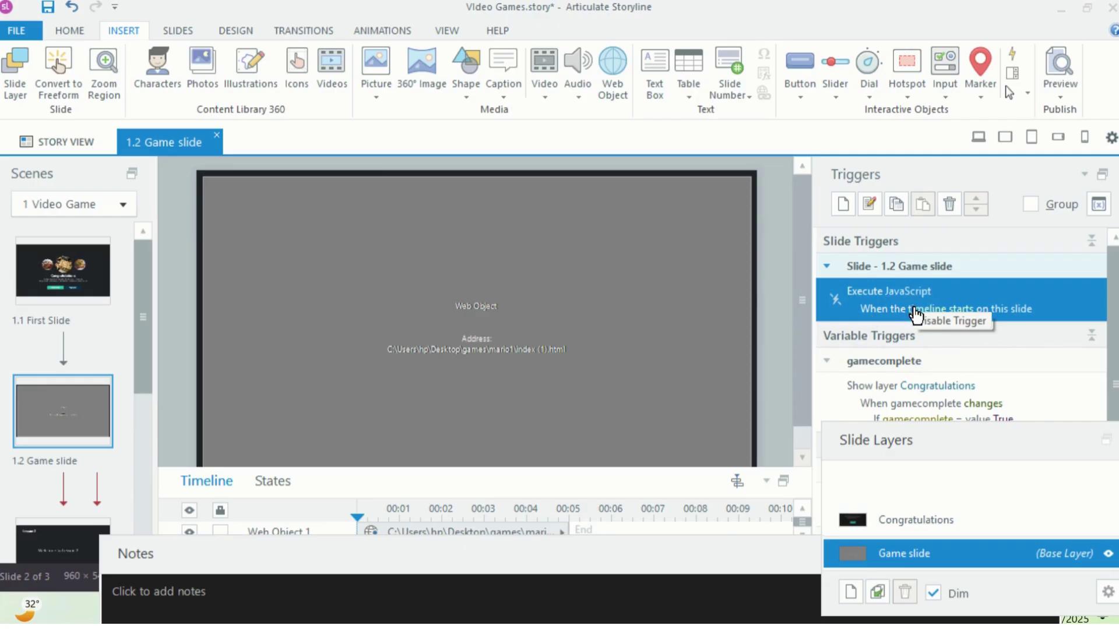
Step: Set up a new Execute JavaScript trigger for when the gamecomplete variable changes, view its empty script editor, and cancel the trigger
left_click(843, 205)
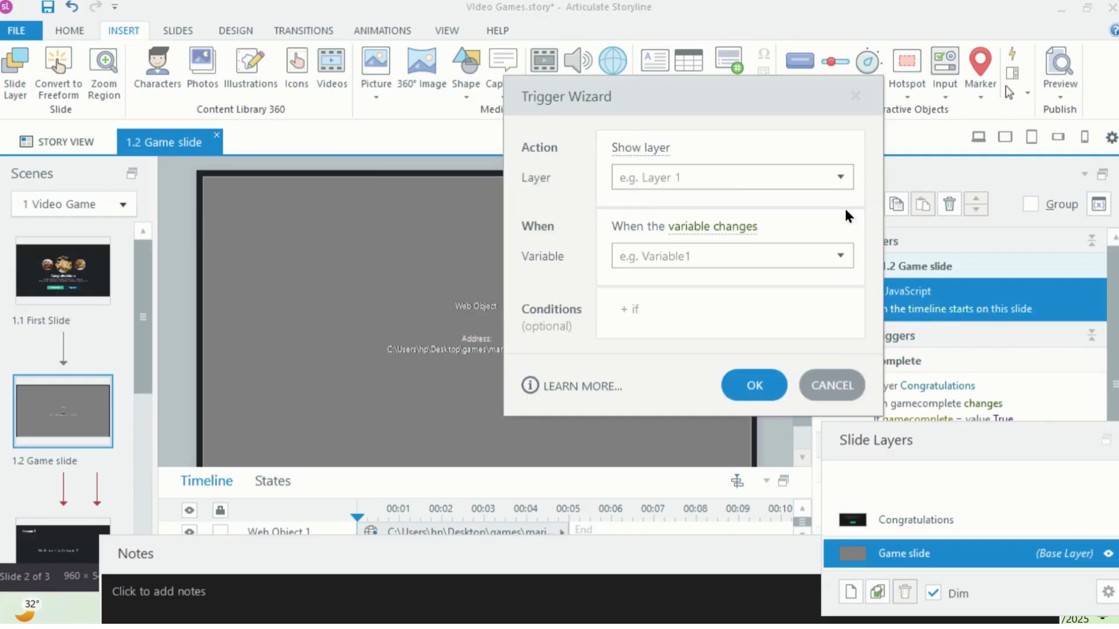
left_click(656, 147)
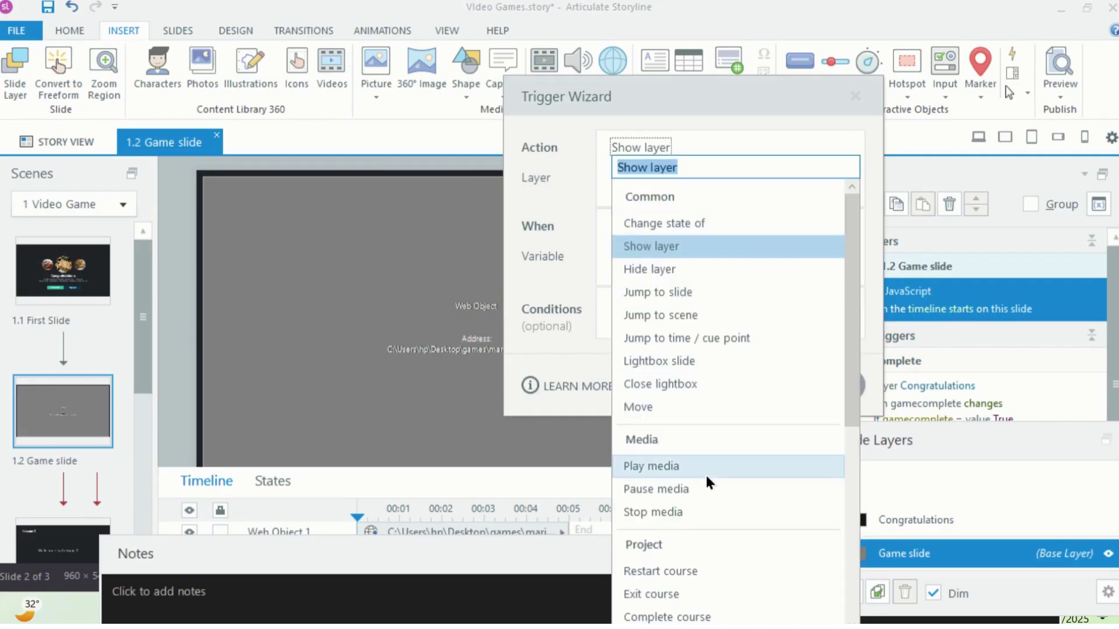
scroll(707, 505, "down", 5)
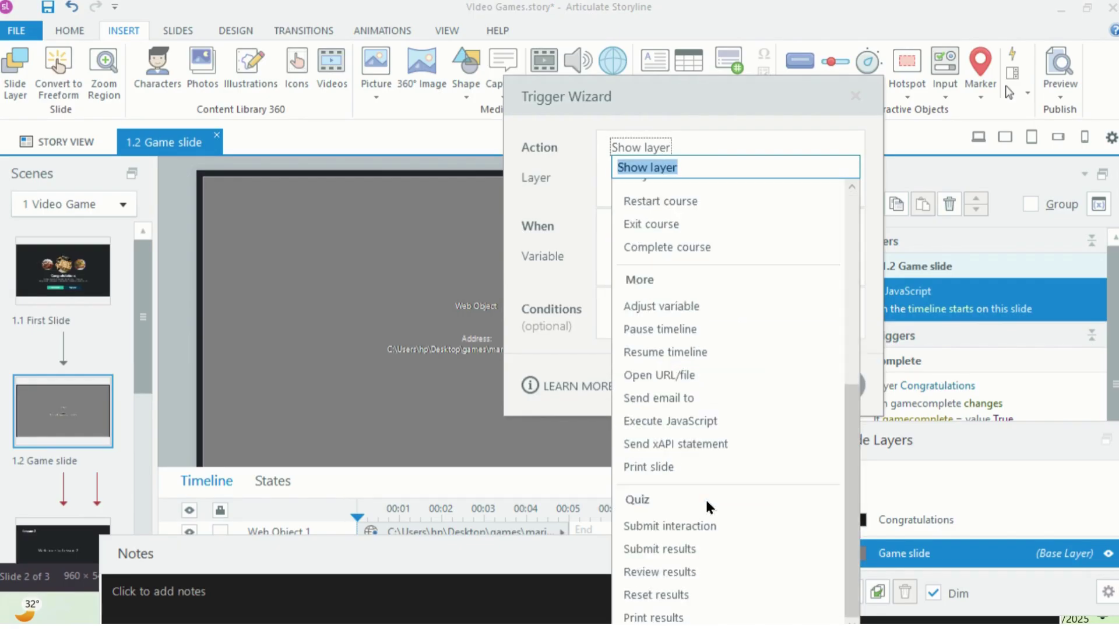
left_click(716, 421)
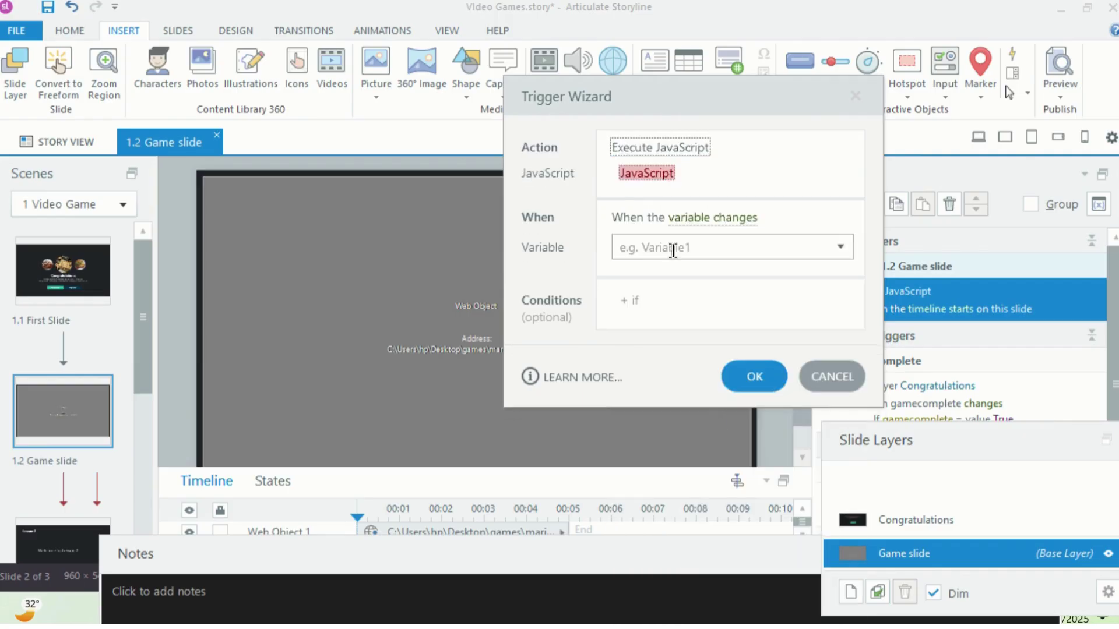
left_click(648, 175)
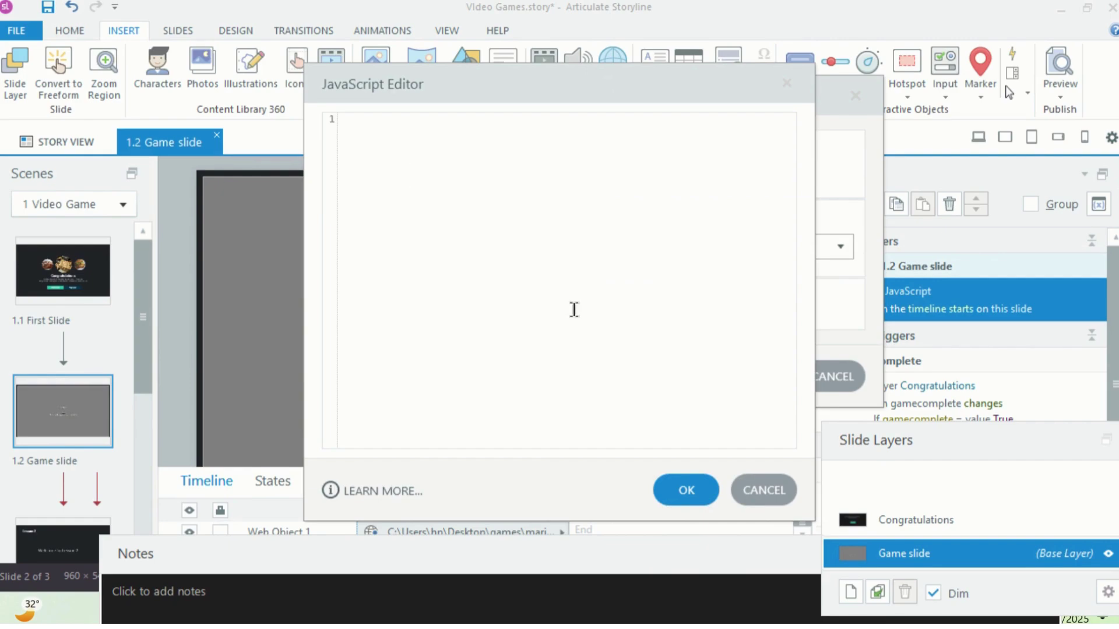
left_click(760, 490)
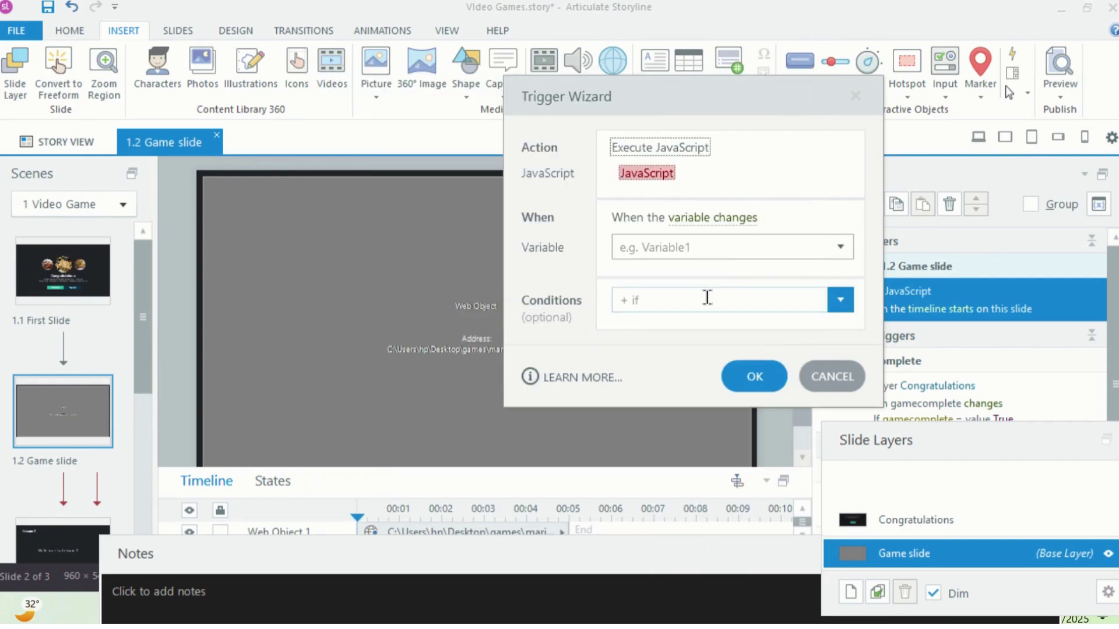
left_click(708, 242)
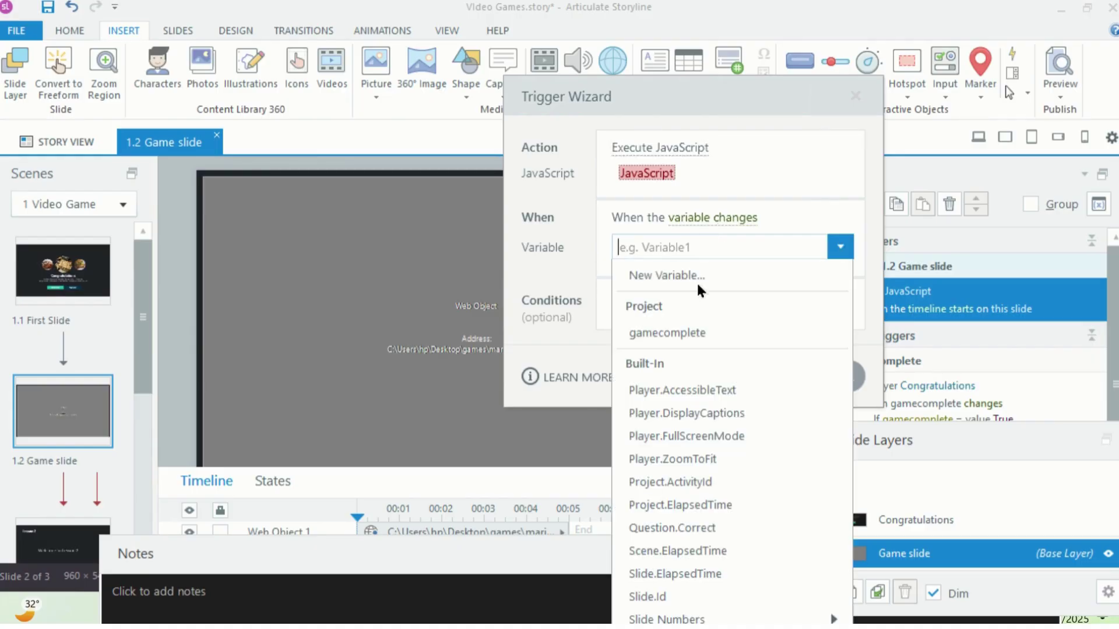
left_click(698, 333)
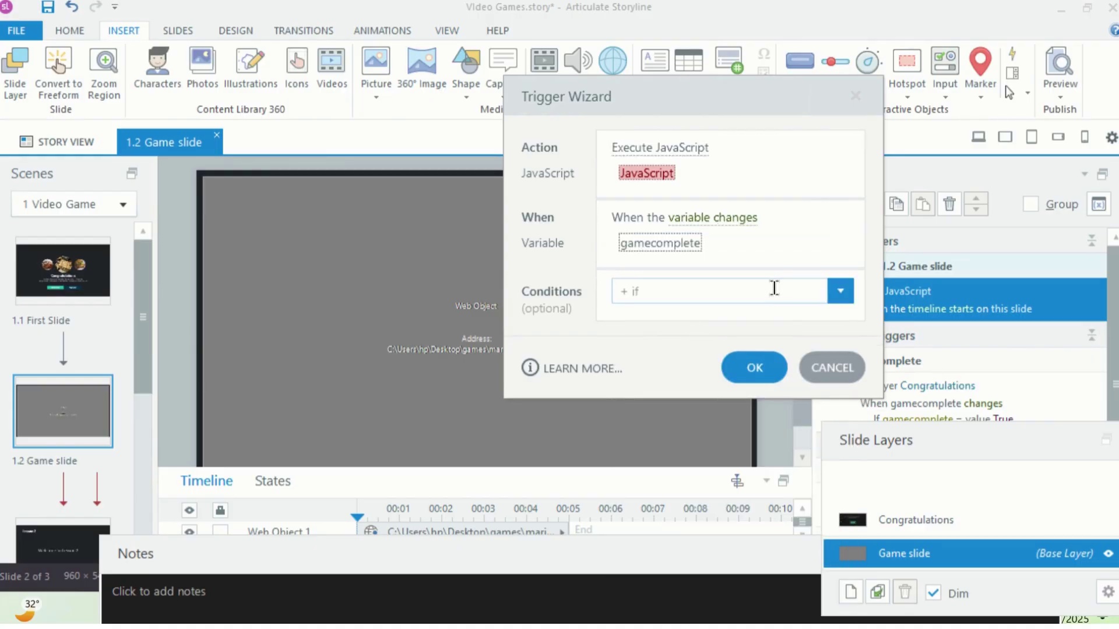
left_click(679, 247)
left_click(809, 173)
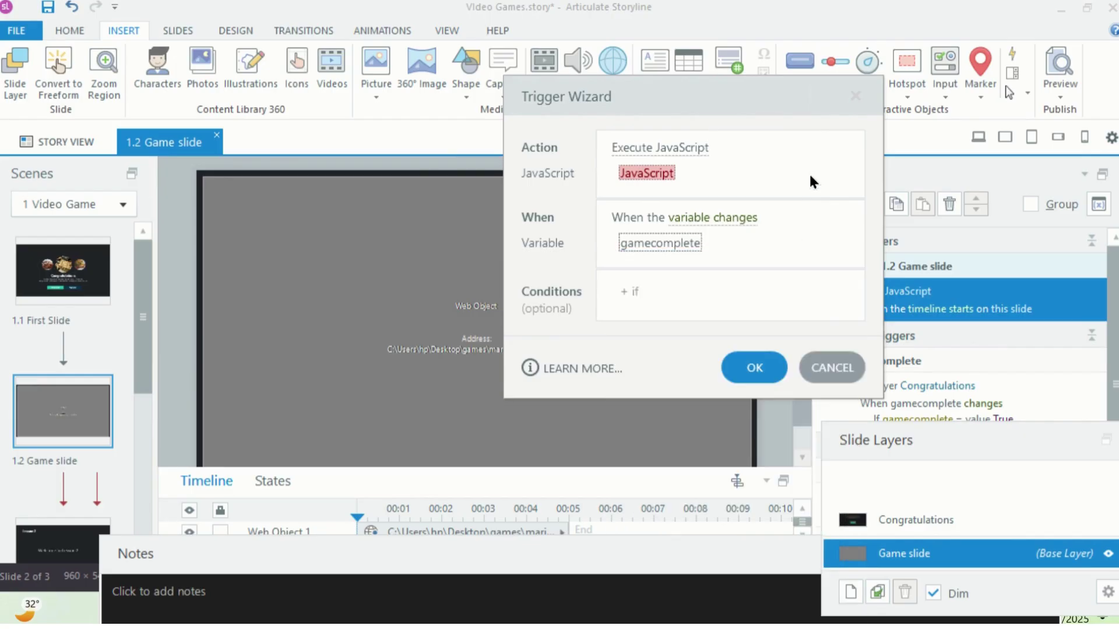
left_click(829, 372)
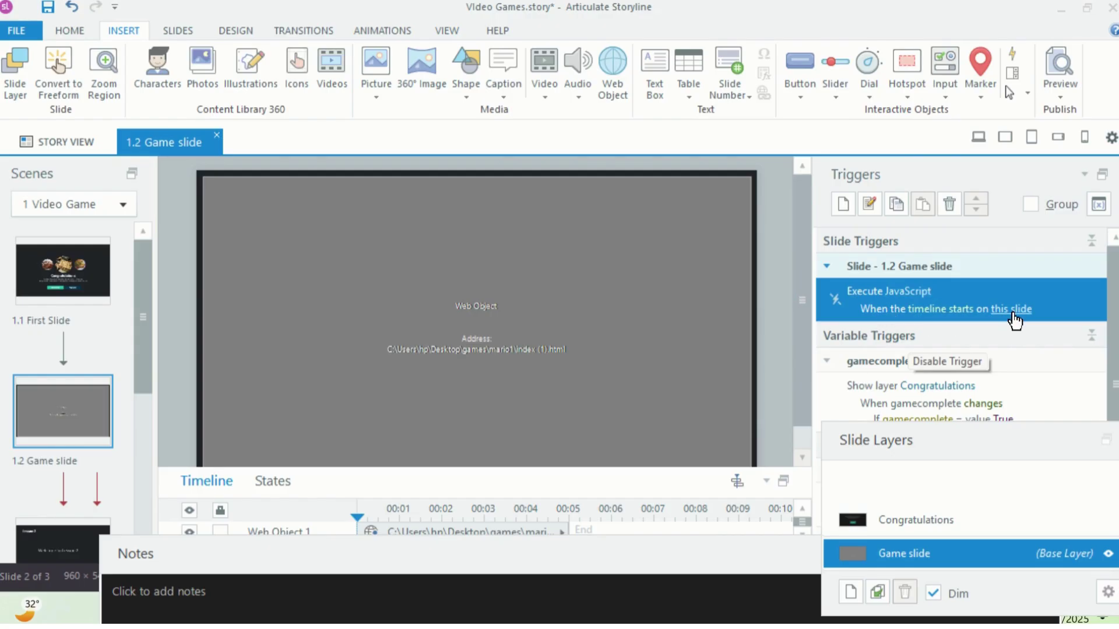
Step: Review the script and timeline-start settings of the Game slide's existing Execute JavaScript trigger and close them without changes
left_click(914, 293)
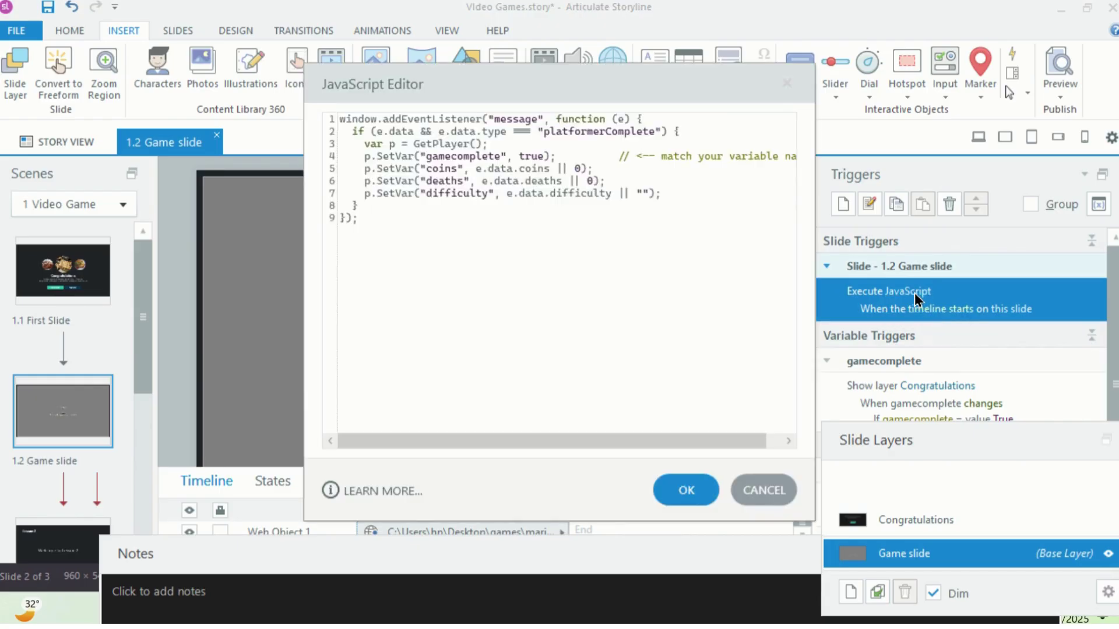
left_click(757, 490)
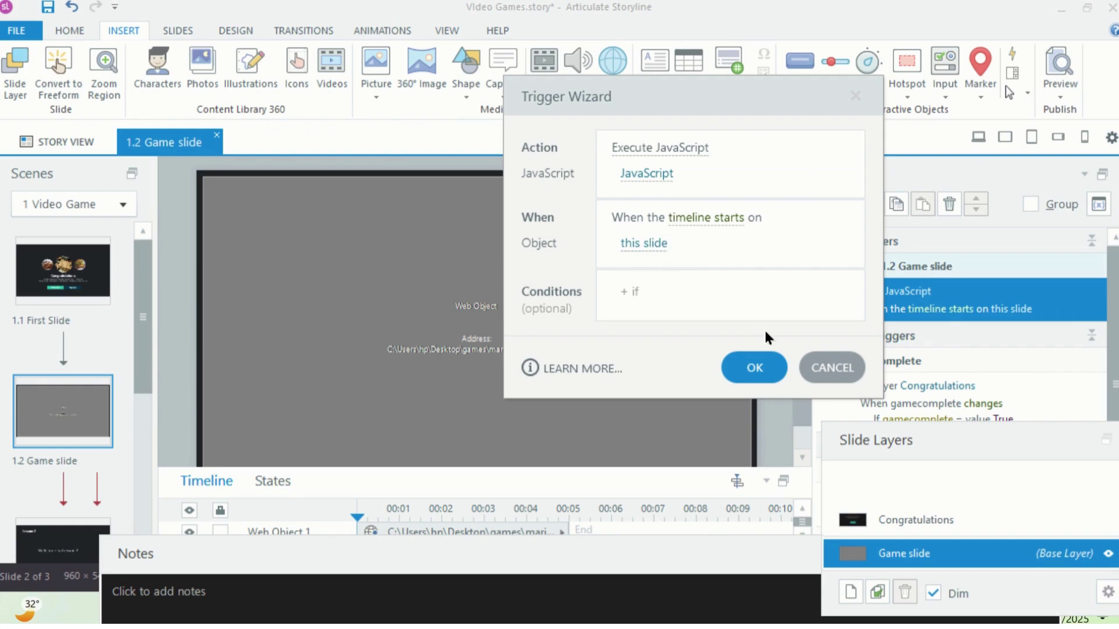
left_click(828, 367)
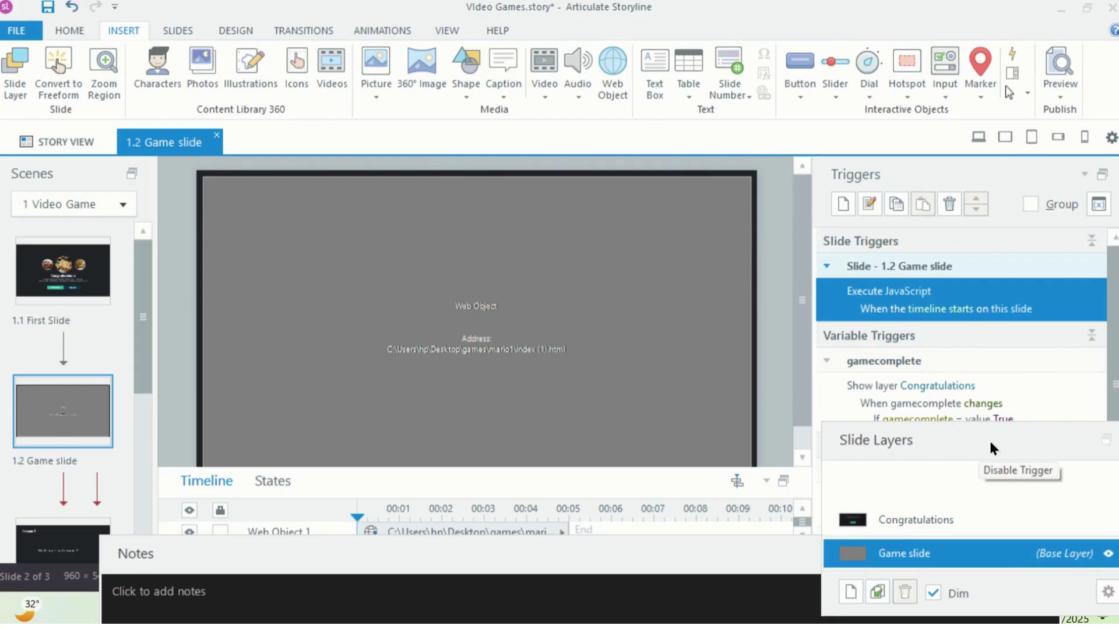
Step: Uncover the condition of the gamecomplete trigger, then check that variable's type and default value in the project variables
left_click_drag(988, 439, 994, 479)
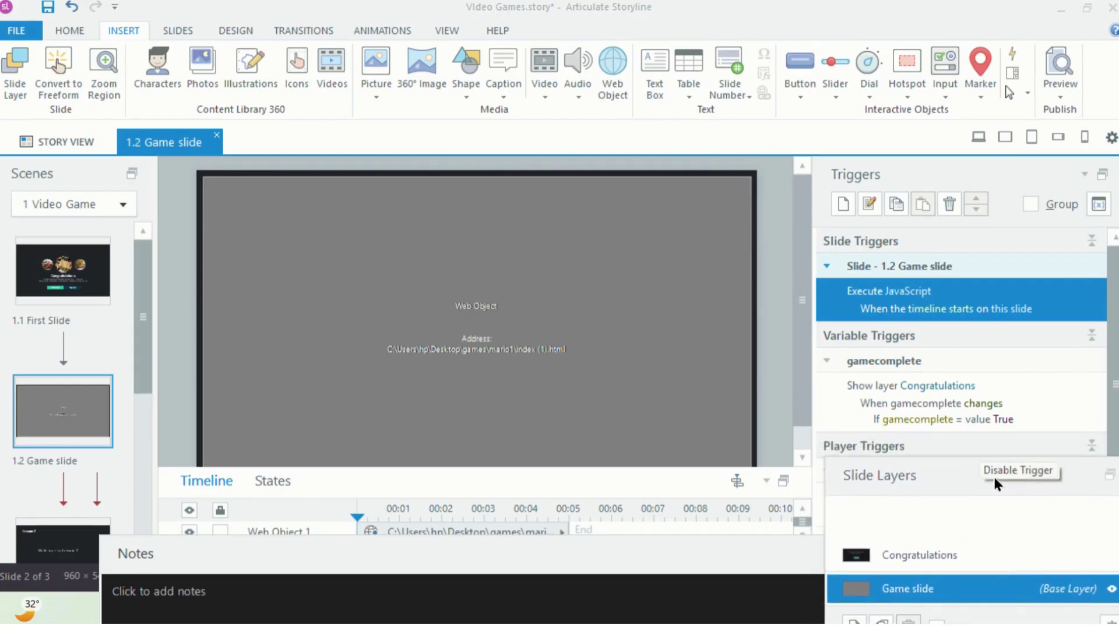
left_click(1098, 204)
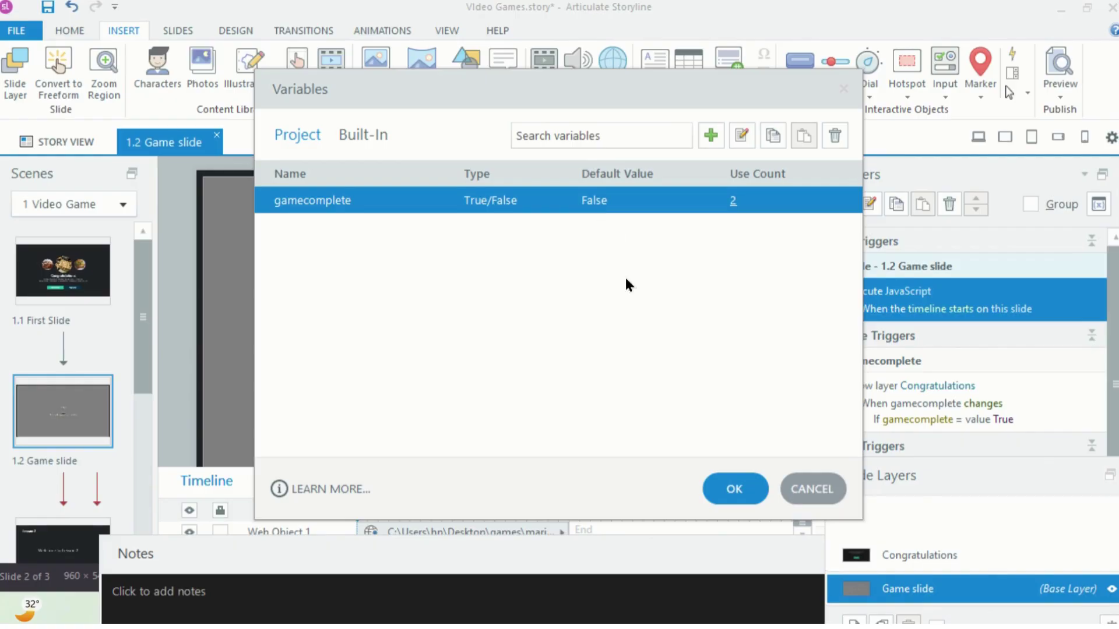
left_click(805, 482)
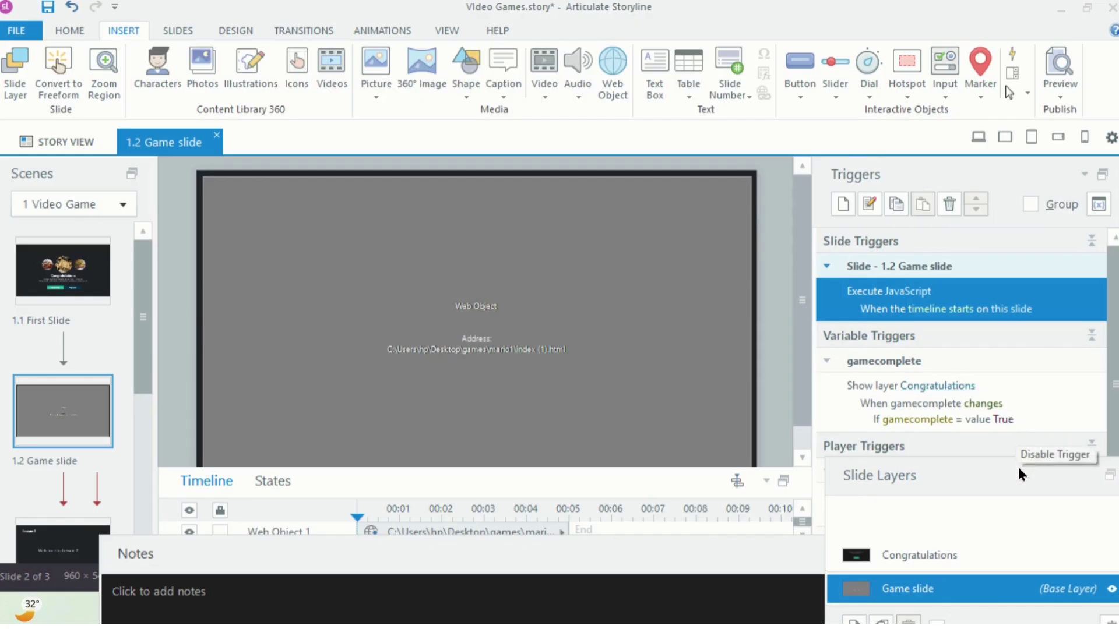
Step: View the Congratulations layer of the Game slide, return to the base layer, and review its gamecomplete variable trigger
left_click_drag(1017, 465, 998, 375)
left_click(912, 472)
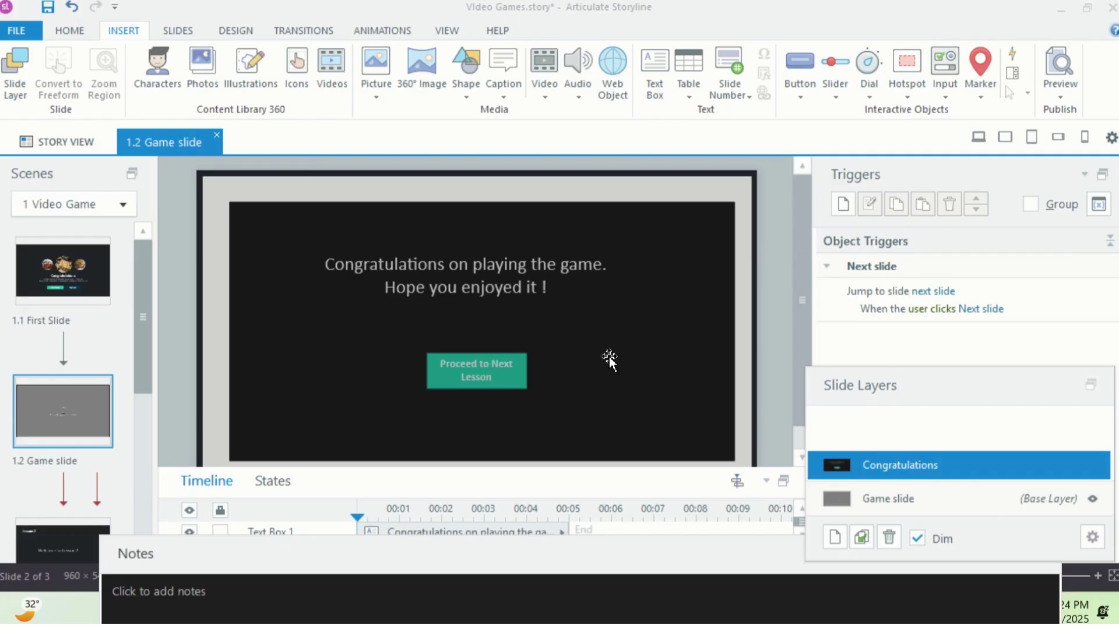
left_click(887, 498)
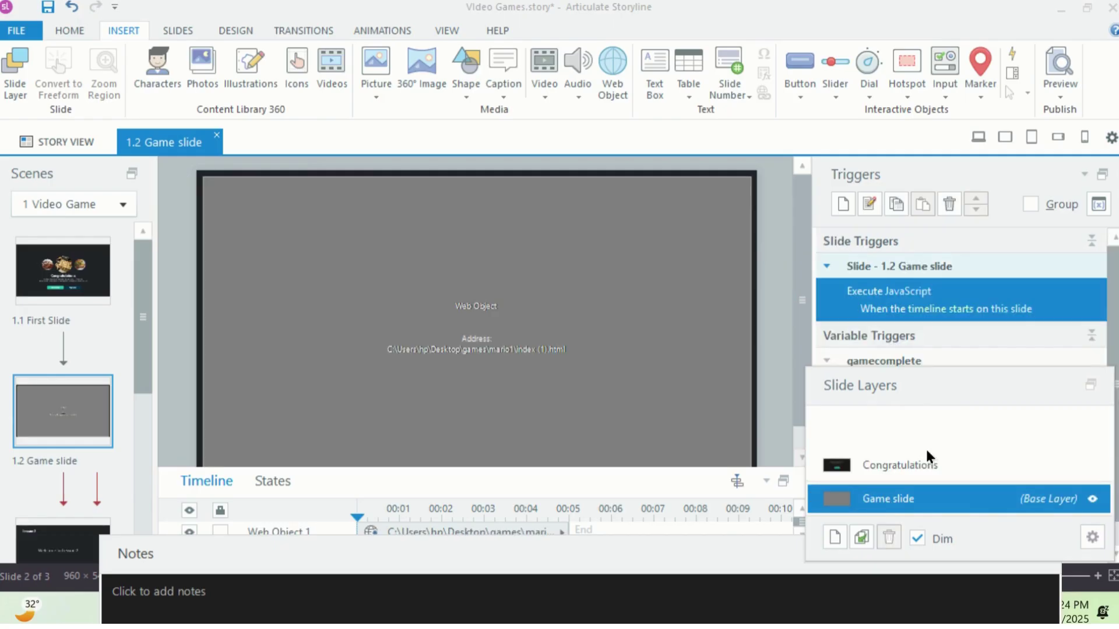
left_click_drag(960, 379, 981, 509)
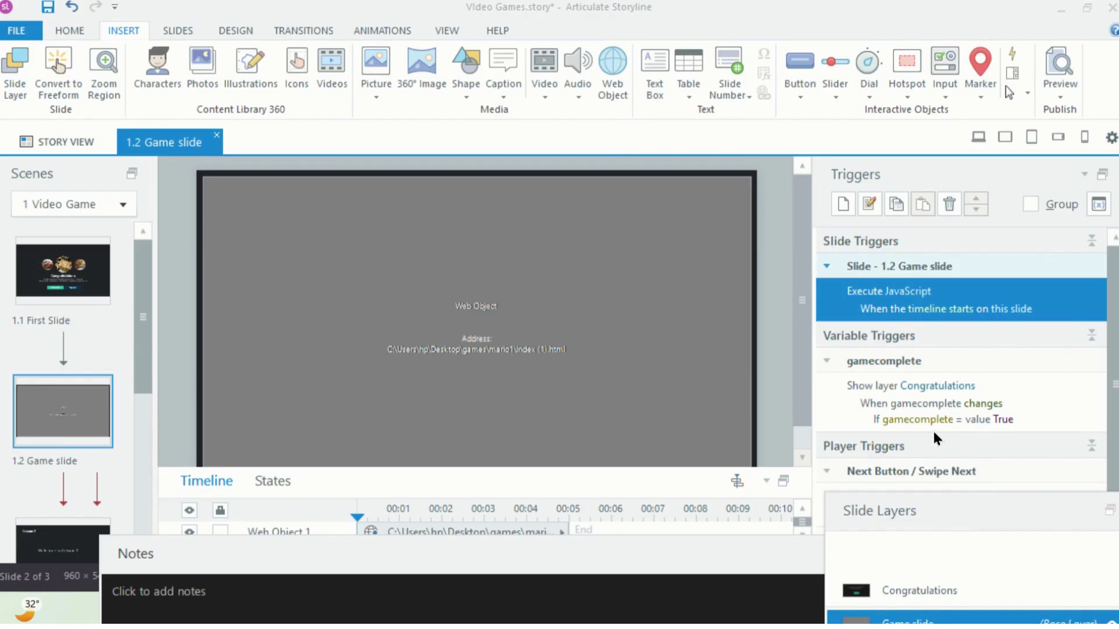
left_click_drag(942, 517, 939, 433)
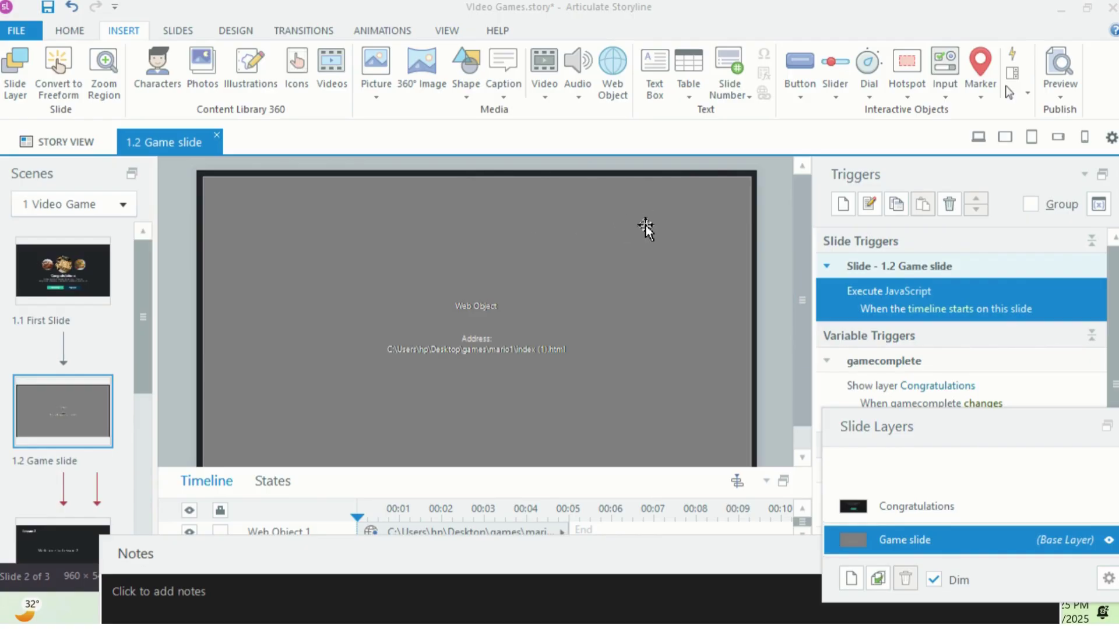
Step: Publish the entire project for Web with the title VIdeo Games1 to the Desktop\Articulate folder
left_click(79, 33)
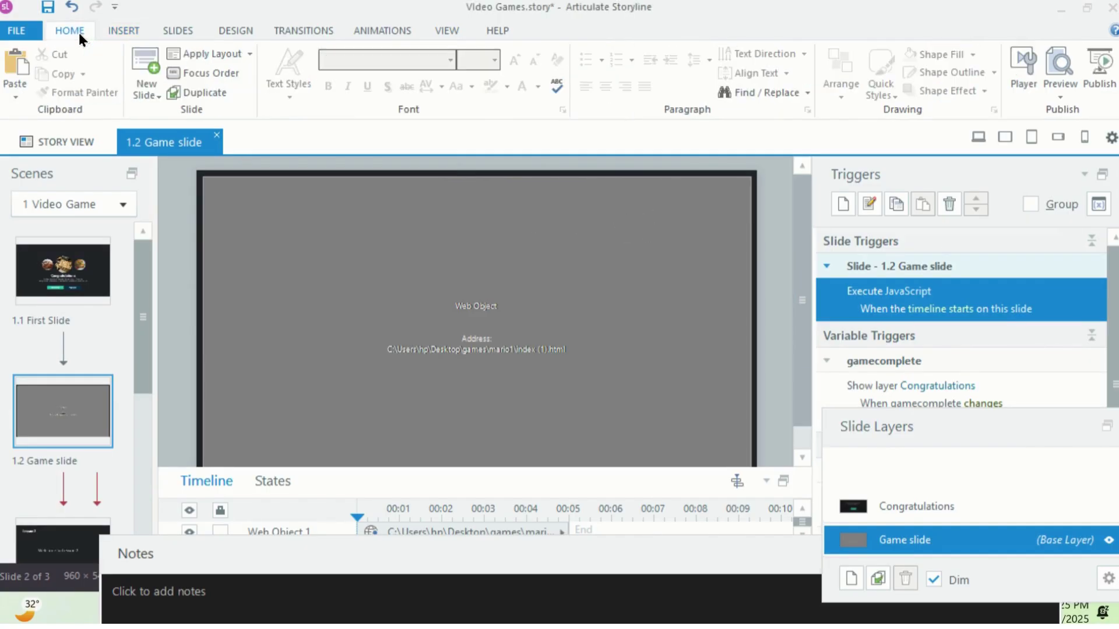
left_click(1101, 92)
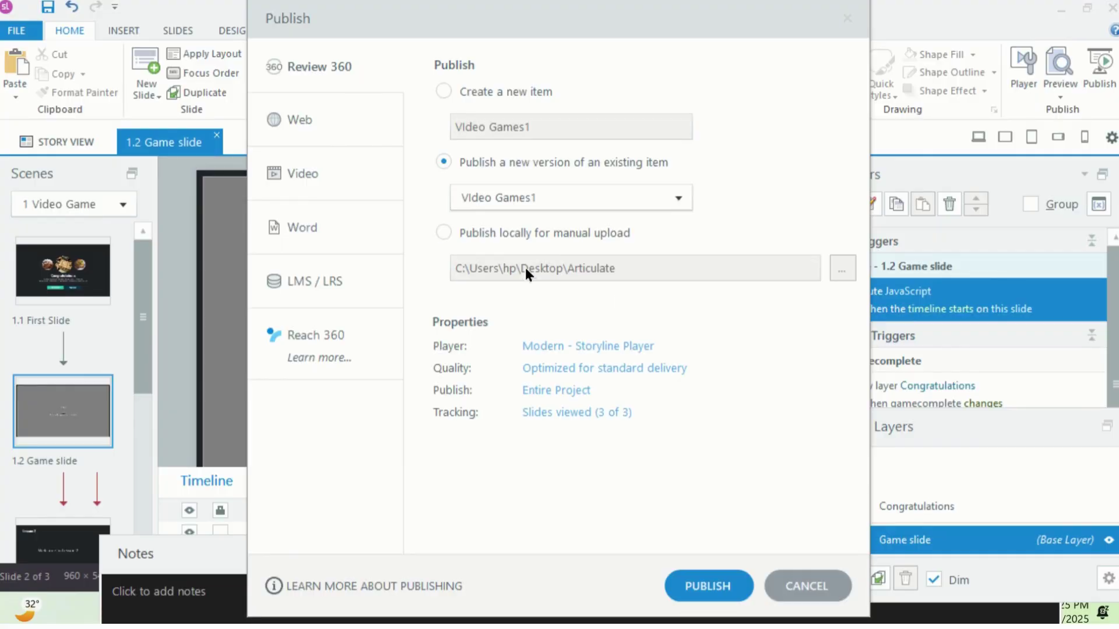
left_click(341, 136)
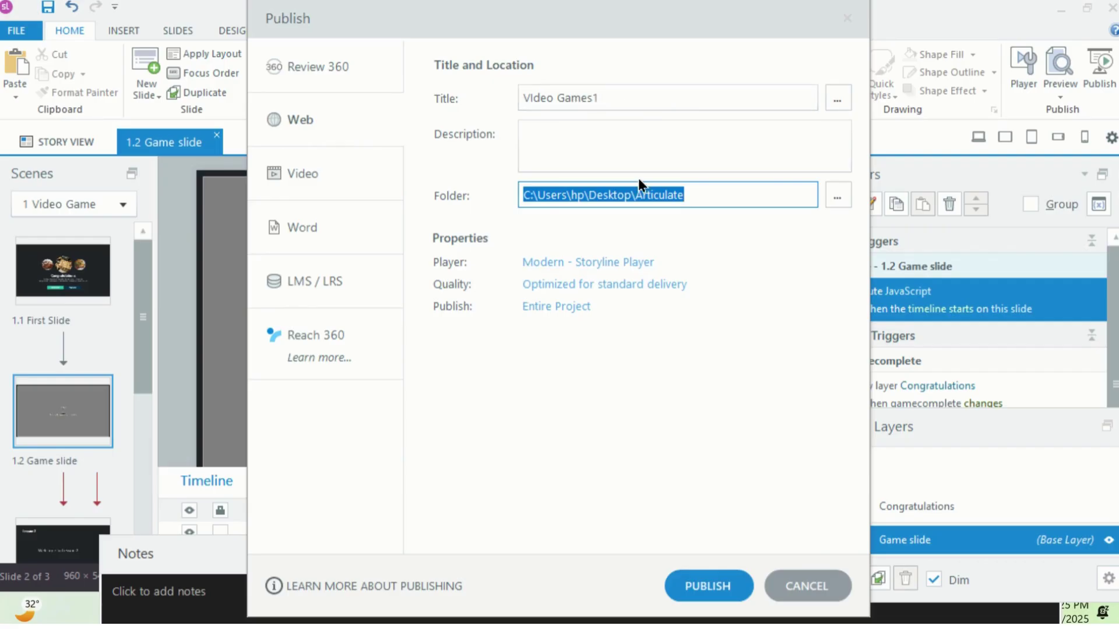
left_click(706, 585)
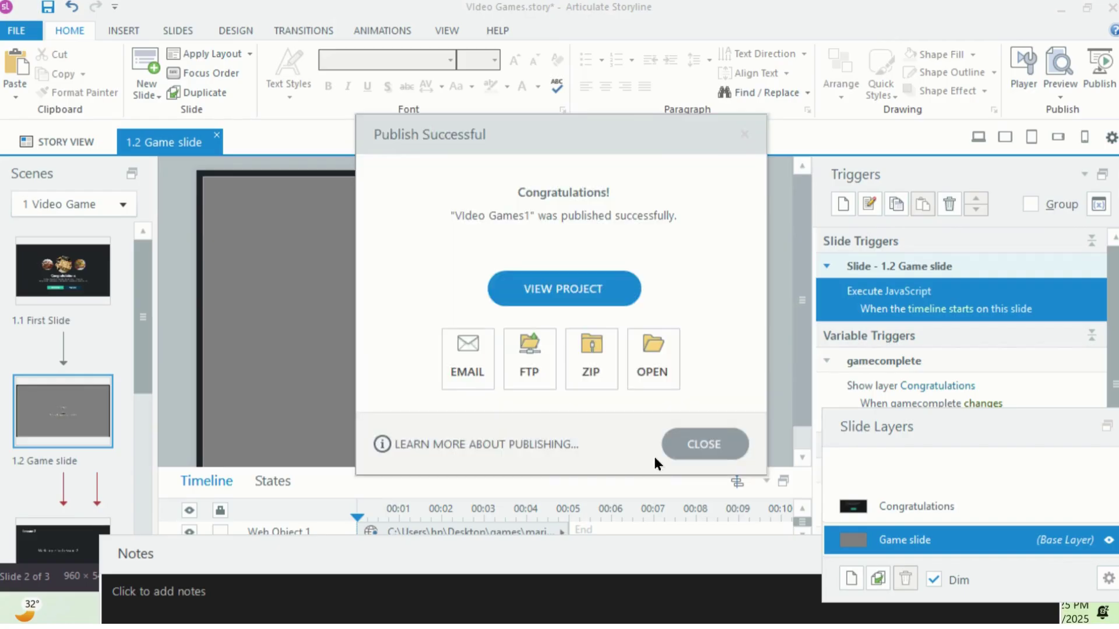
Step: View the published project in the browser, hide the course menu, and launch the game from the first slide
left_click(577, 291)
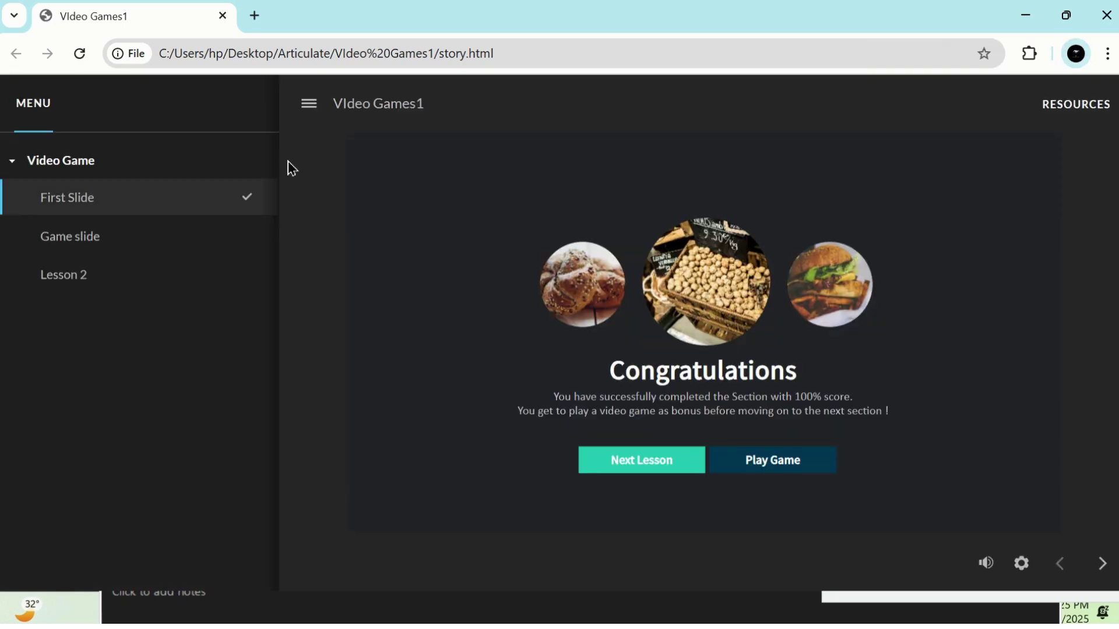
left_click(307, 115)
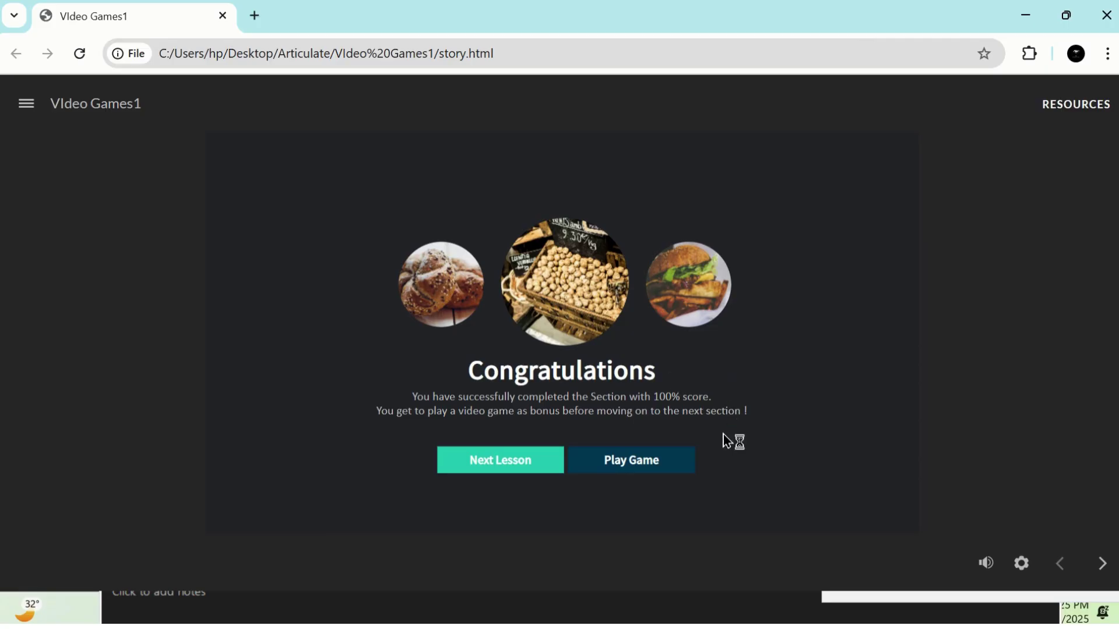
left_click(662, 470)
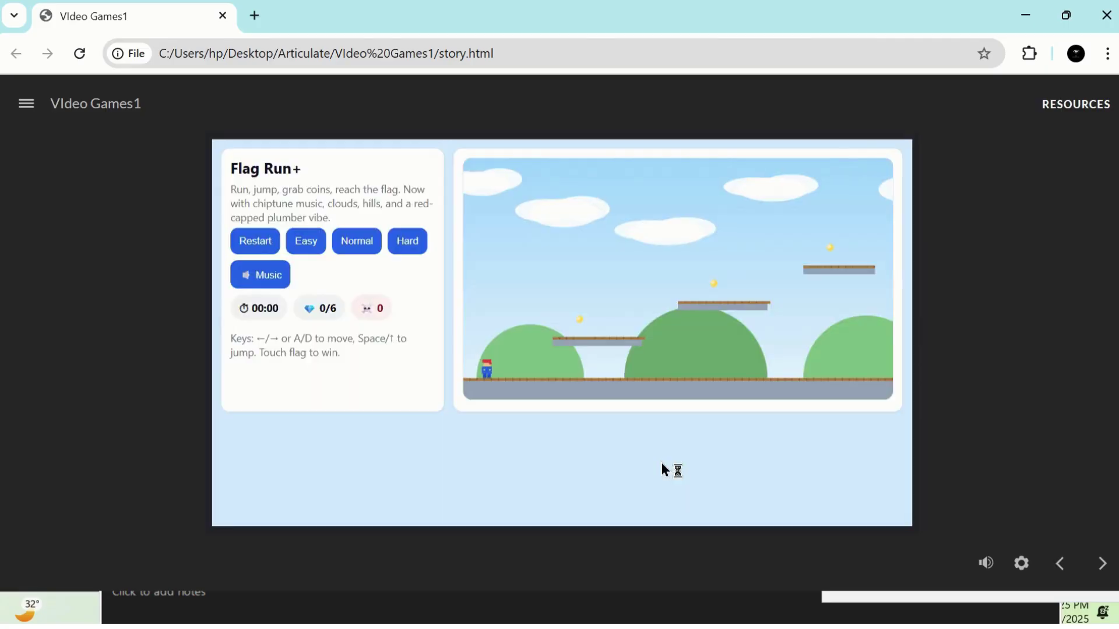
Step: Set the Flag Run+ game to Easy and jump the character onto the first platform to collect its coin
left_click(310, 246)
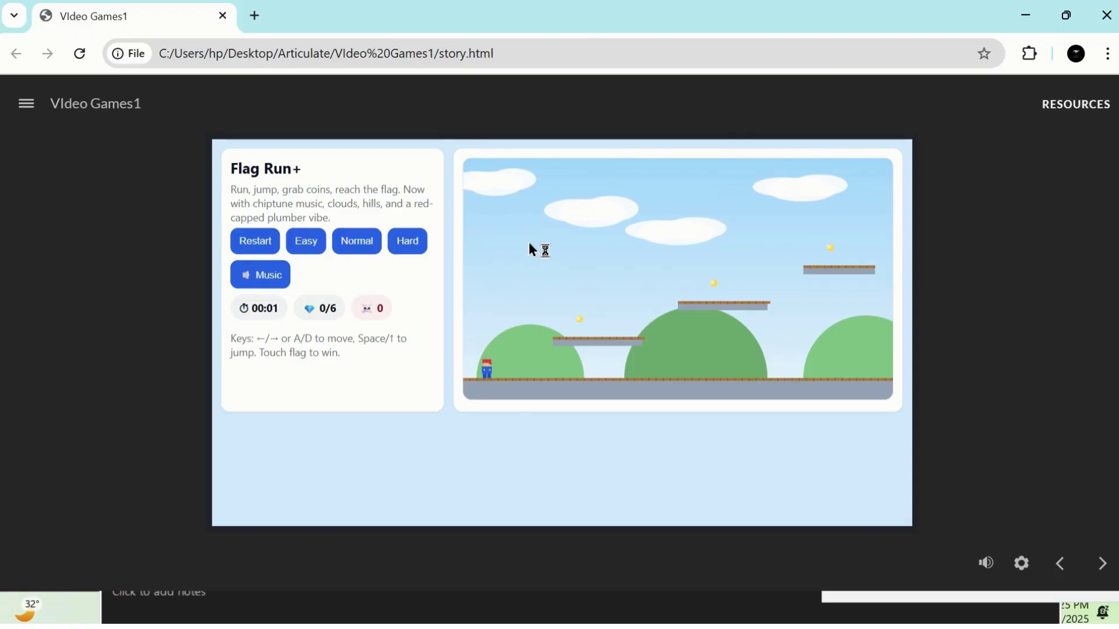
key("Right")
key("Up")
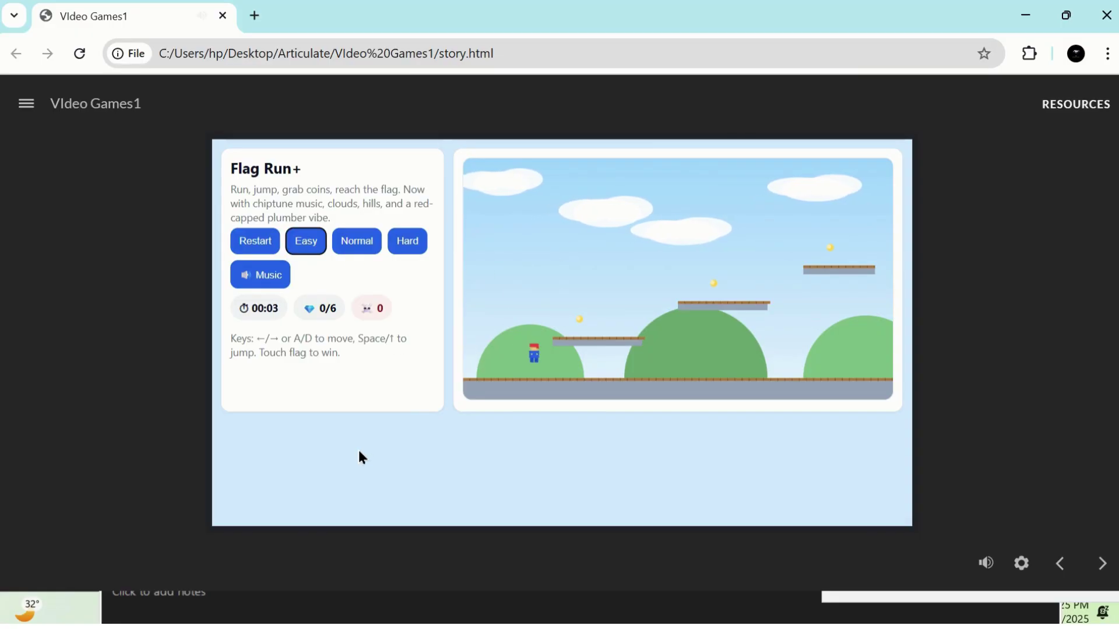
key("Left")
key("Right")
key("Up")
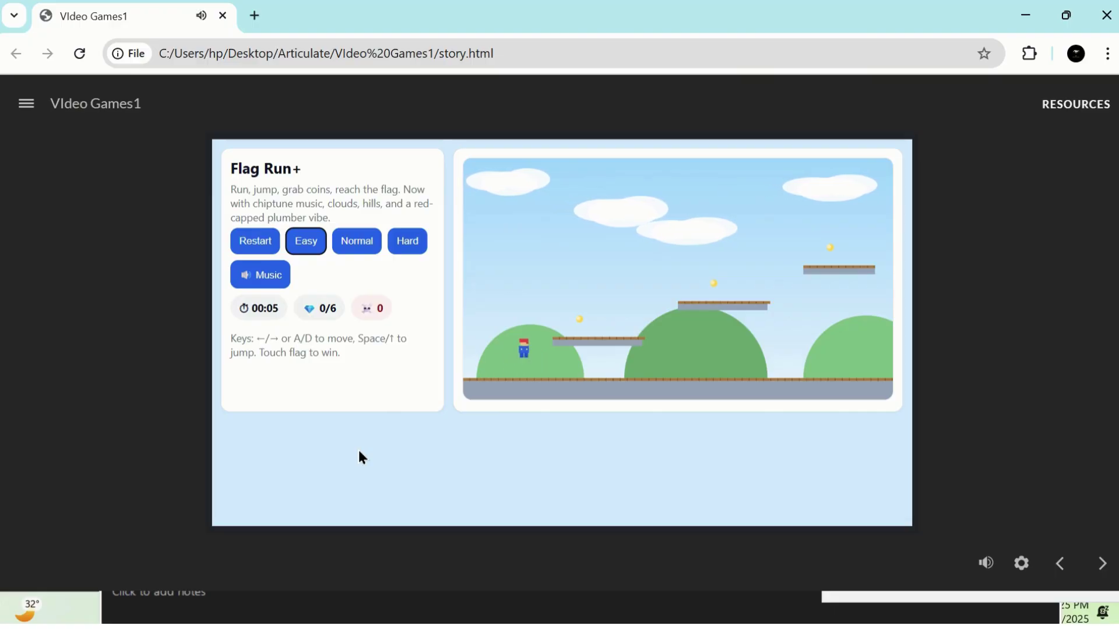
key("Right")
key("Up")
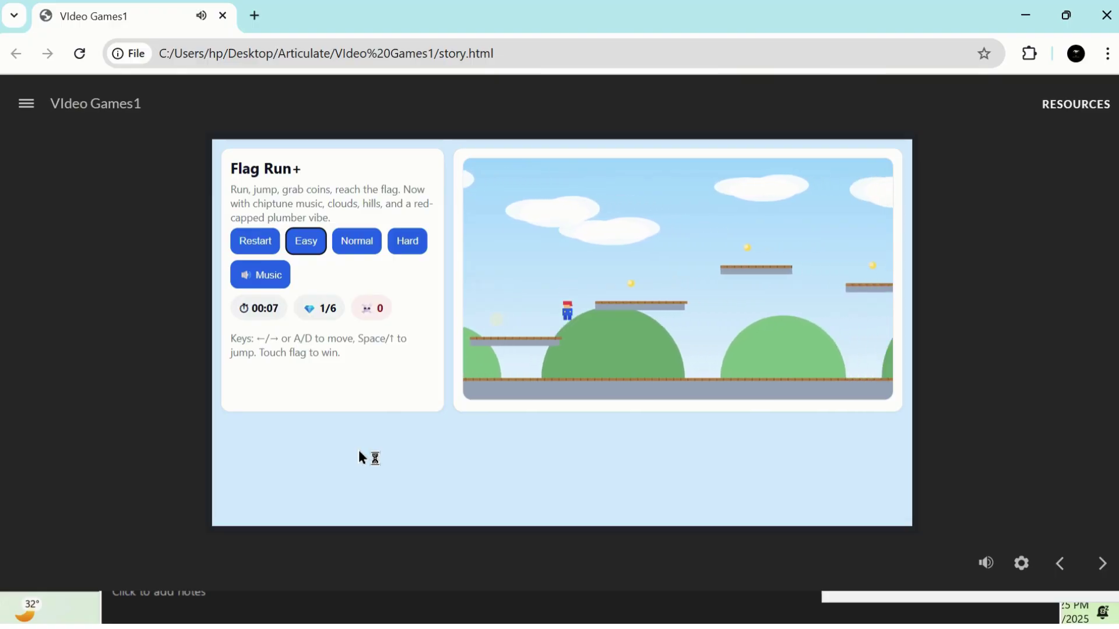
Step: Run and jump the character across the second to fifth platforms, collecting the coin on each one
key("Right")
key("Up")
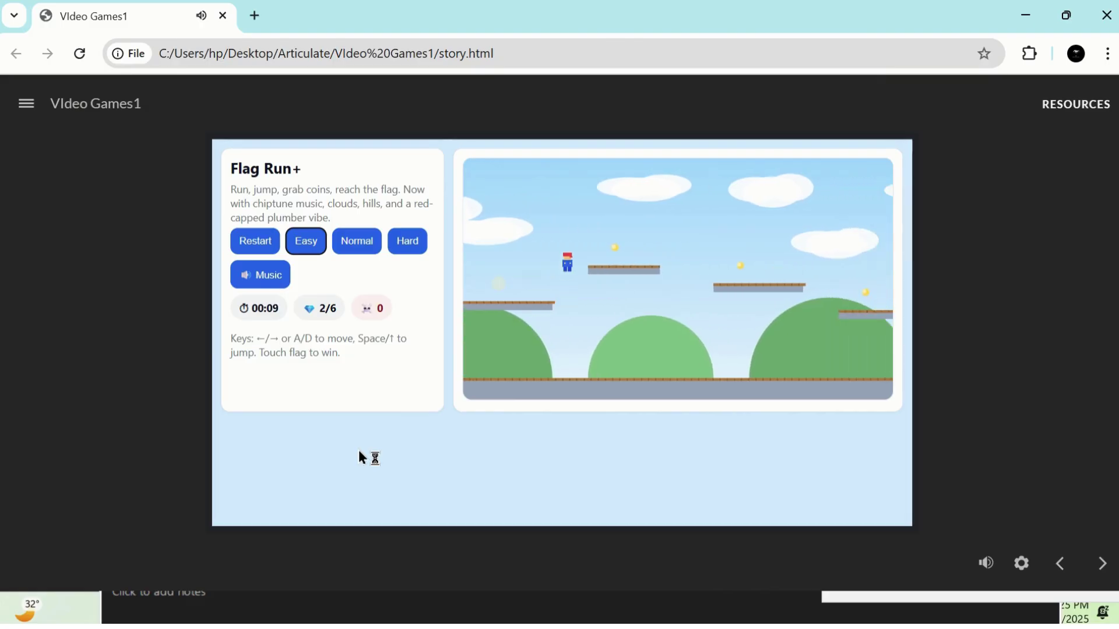
key("Right")
key("Up")
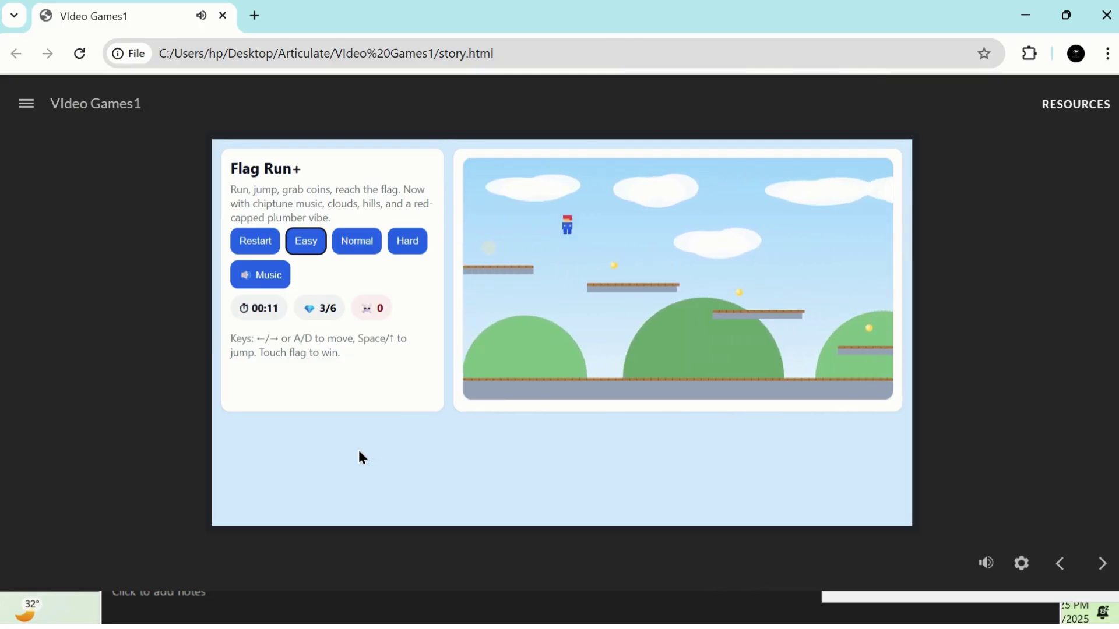
key("Up")
key("Right")
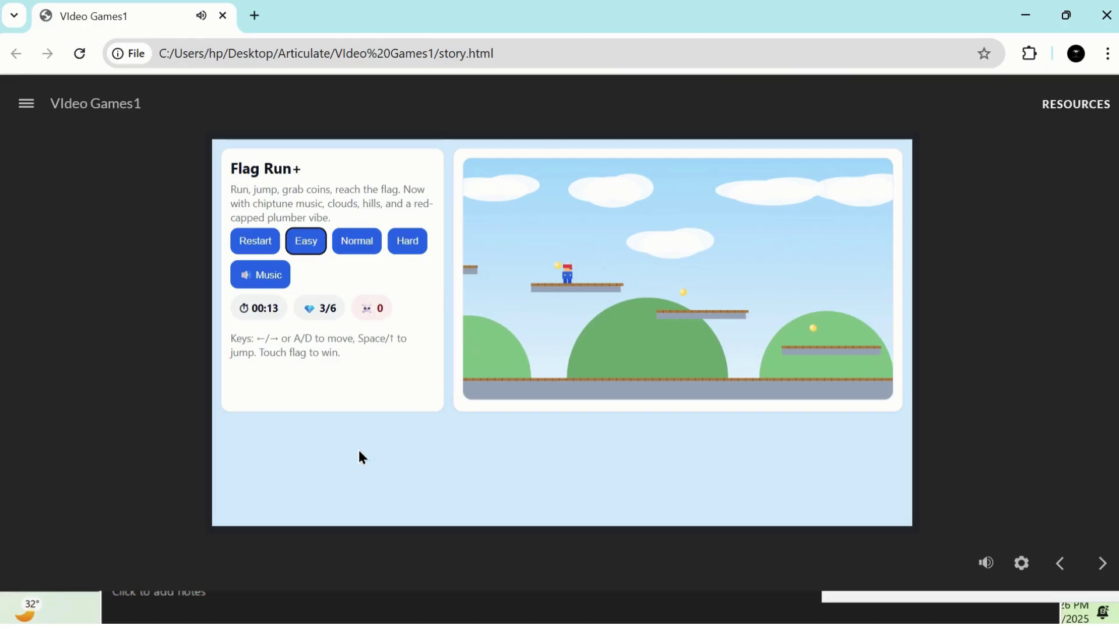
key("Up")
key("Right")
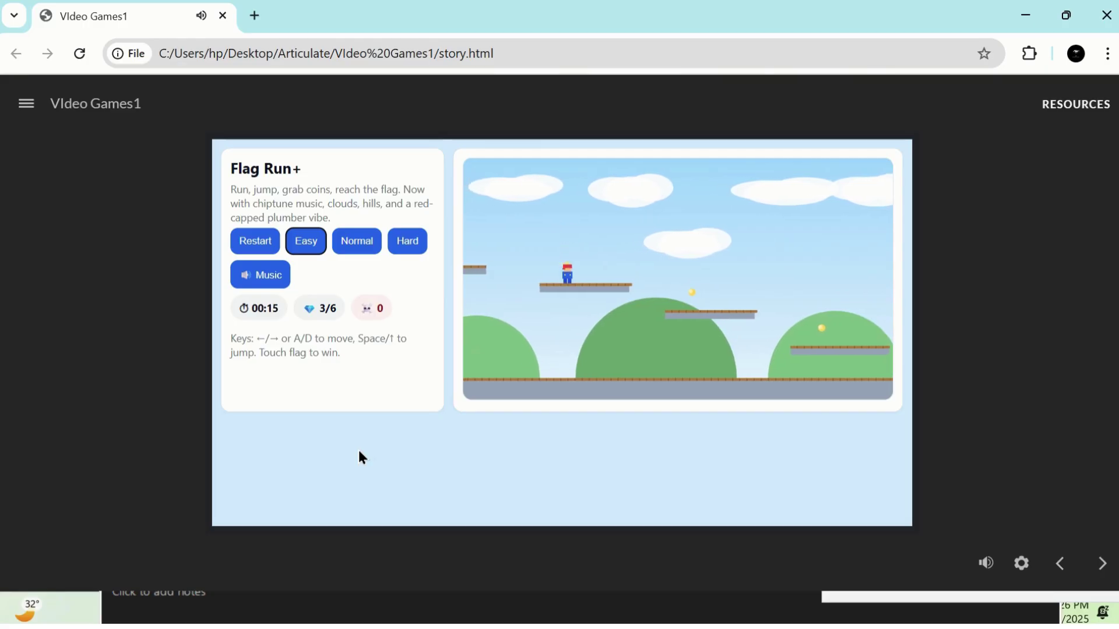
key("Up")
key("Right")
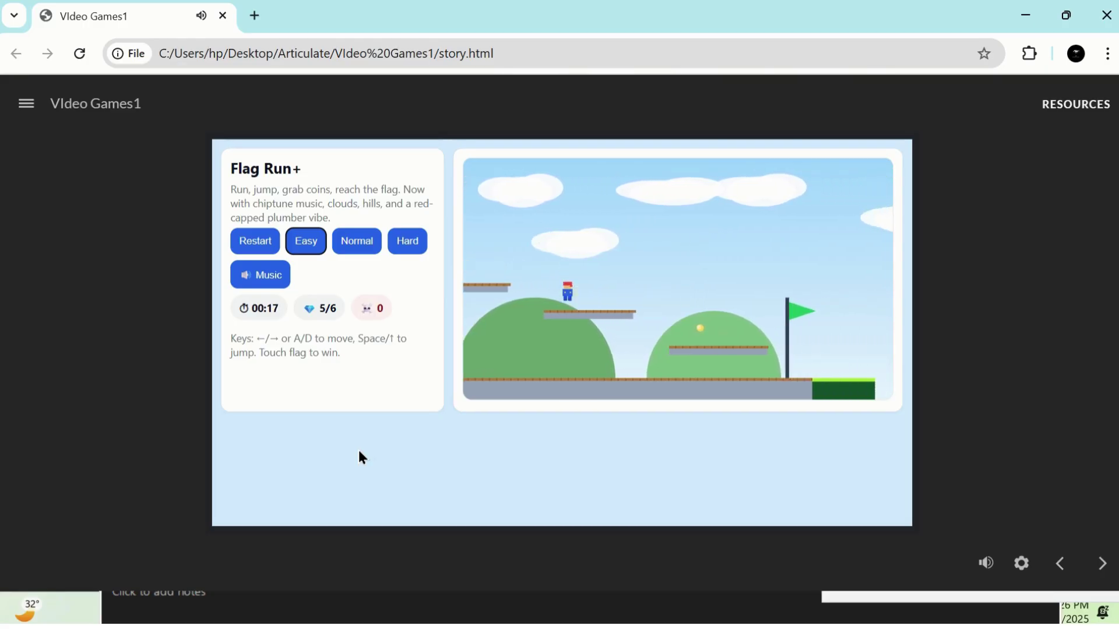
Step: Guide the character over the last platform's coin to the flag and dismiss the game's completion alert
key("Up")
key("Right")
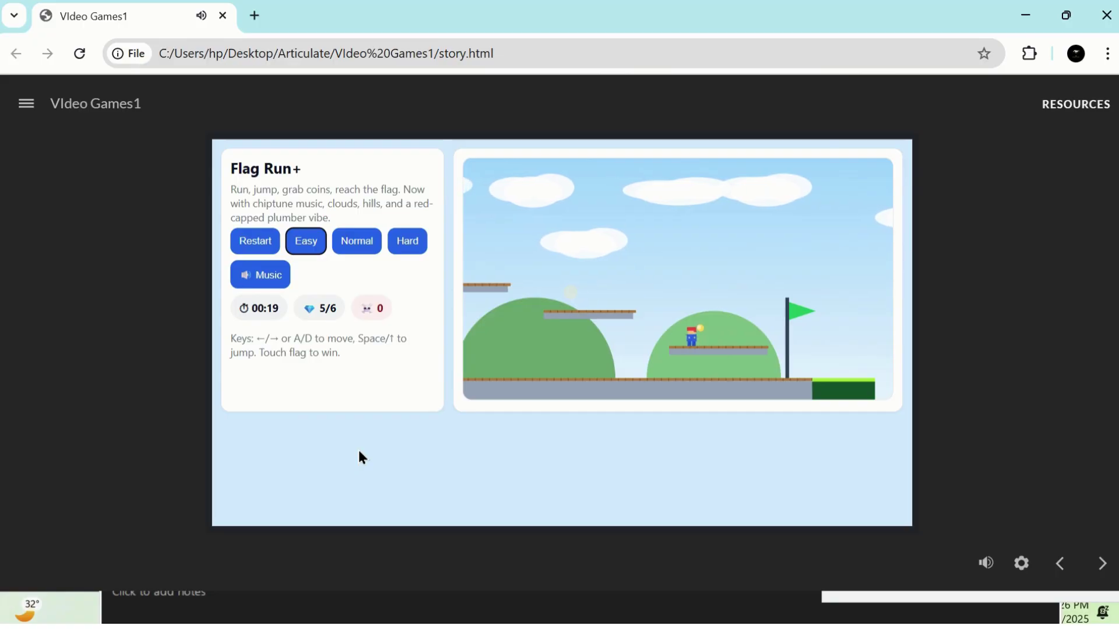
key("Up")
key("Right")
key("Up")
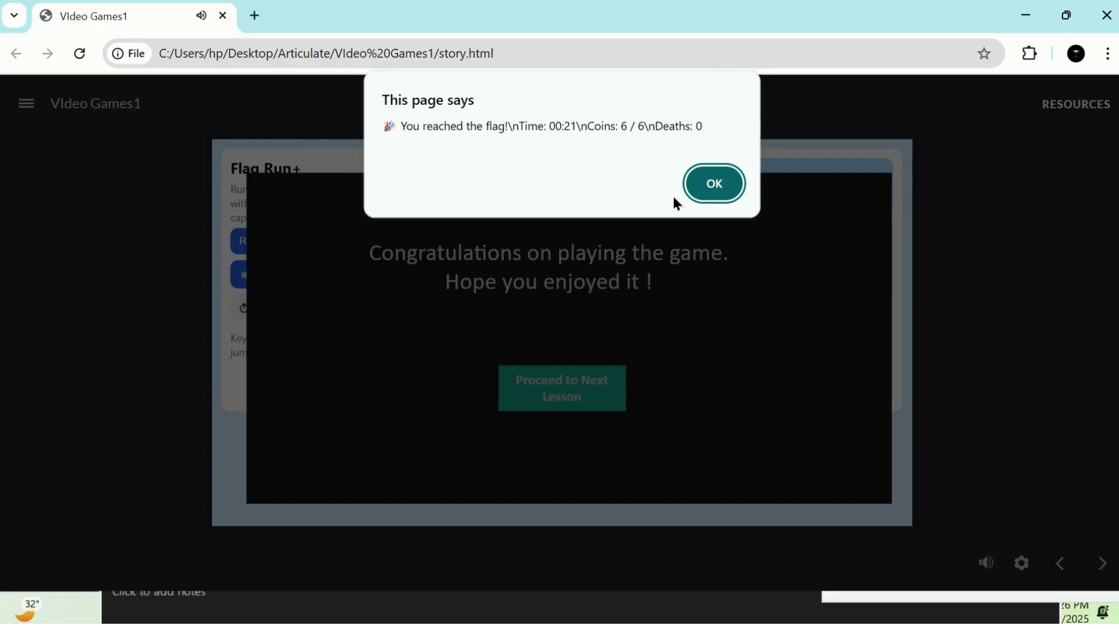
left_click(732, 188)
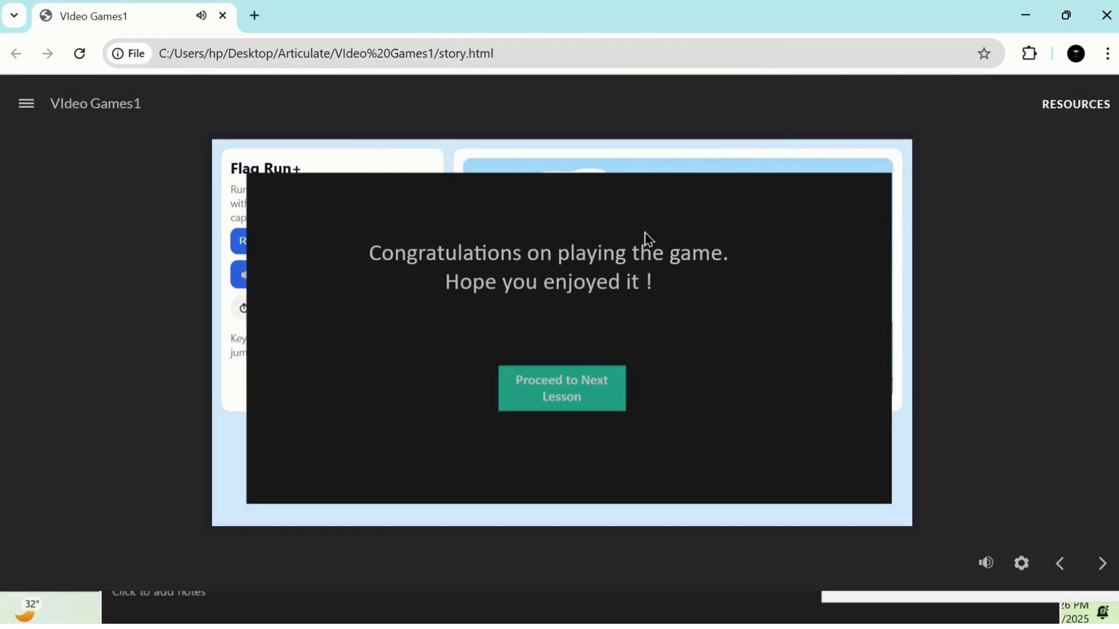